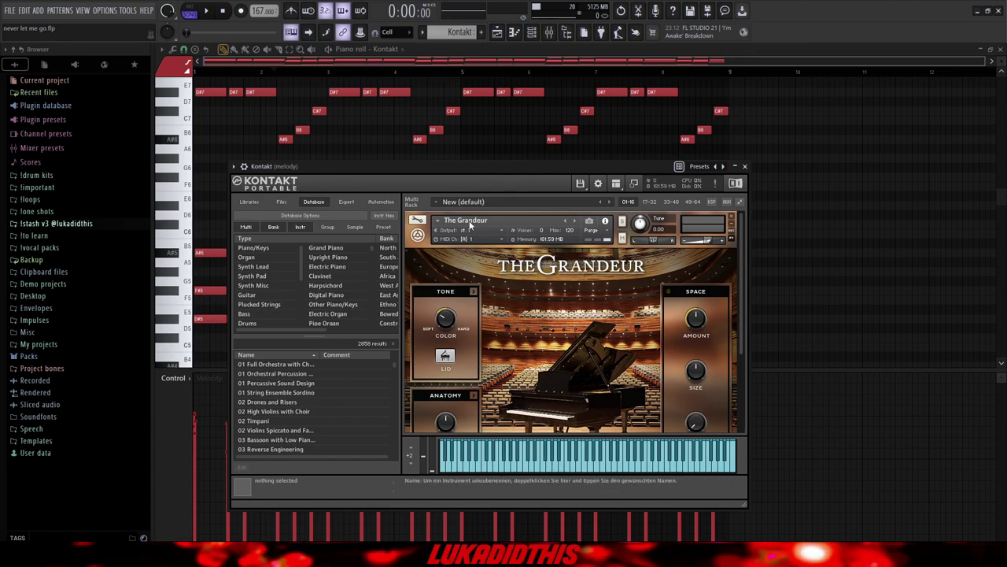
Step: Scroll through the melody's chord notes in the piano roll and play the pattern
scroll(561, 335, "down", 1)
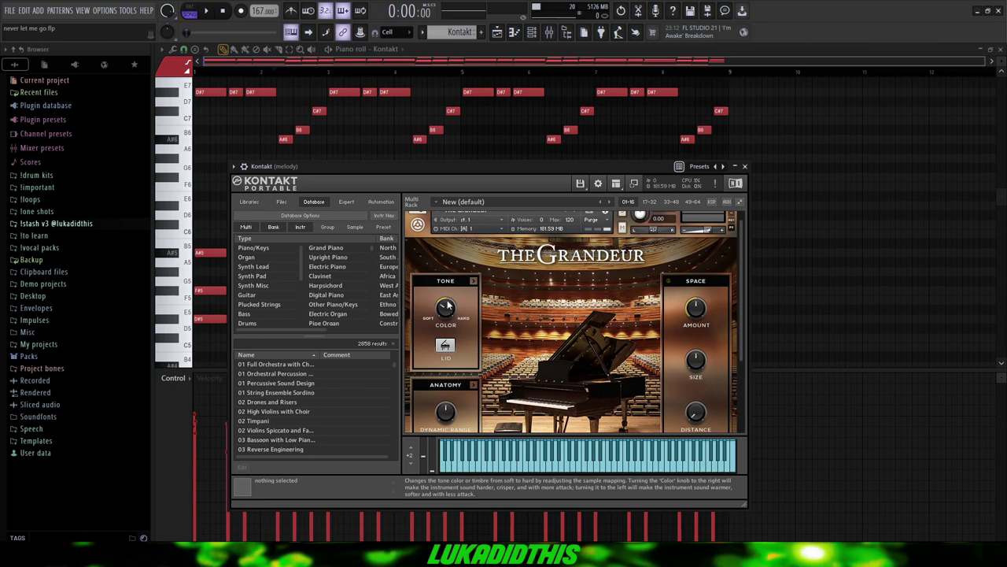
scroll(445, 334, "down", 1)
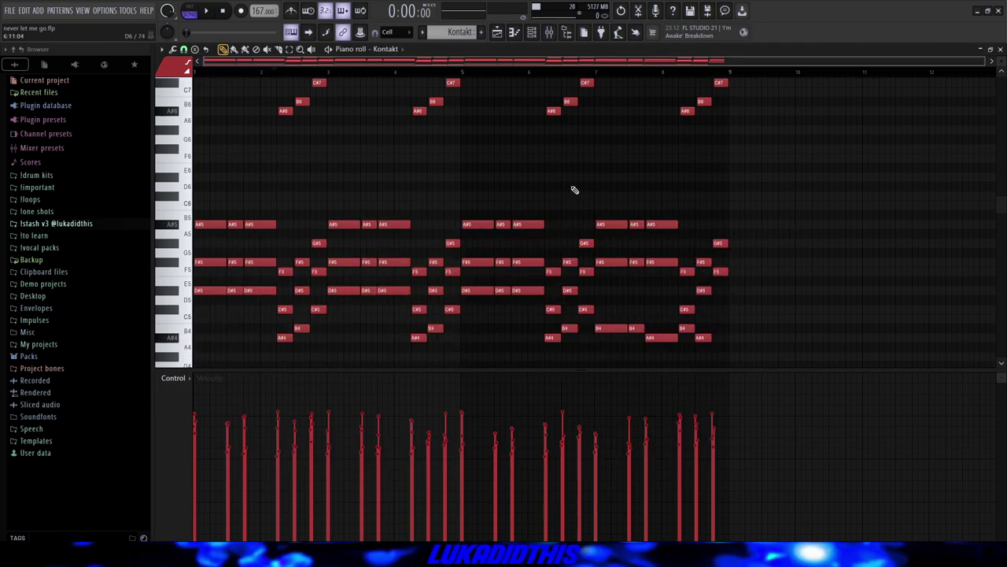
scroll(498, 197, "up", 3)
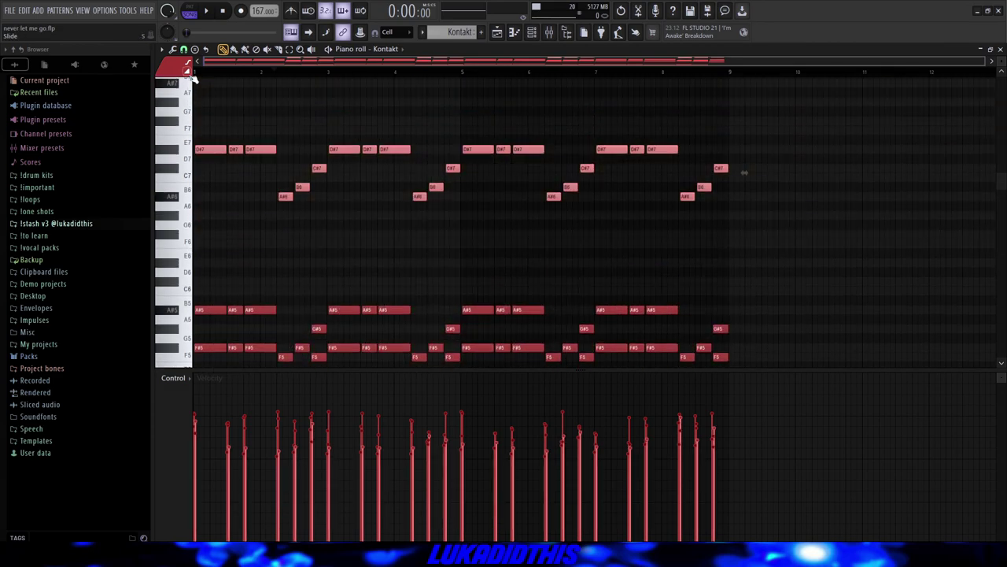
scroll(337, 225, "down", 6)
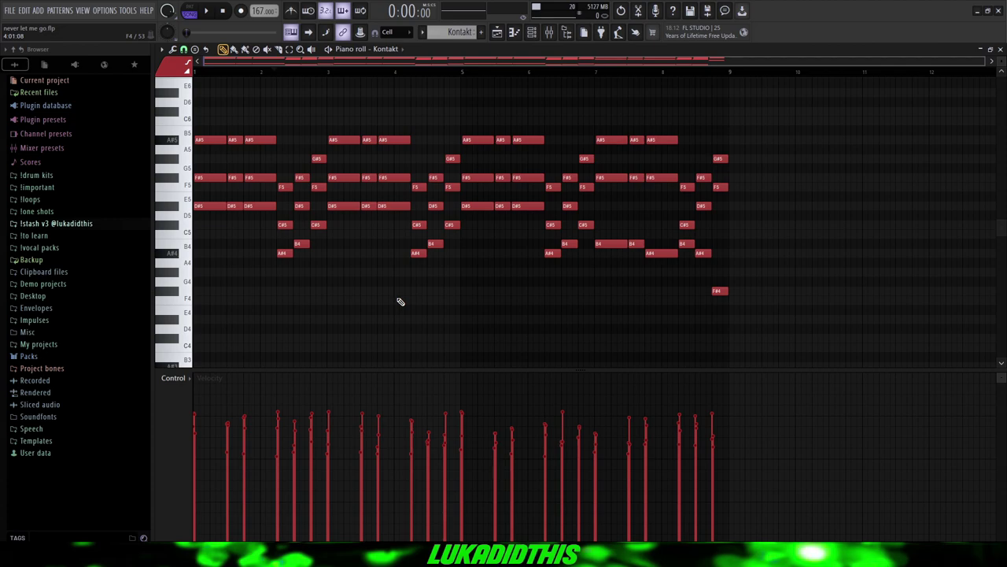
scroll(224, 266, "up", 3)
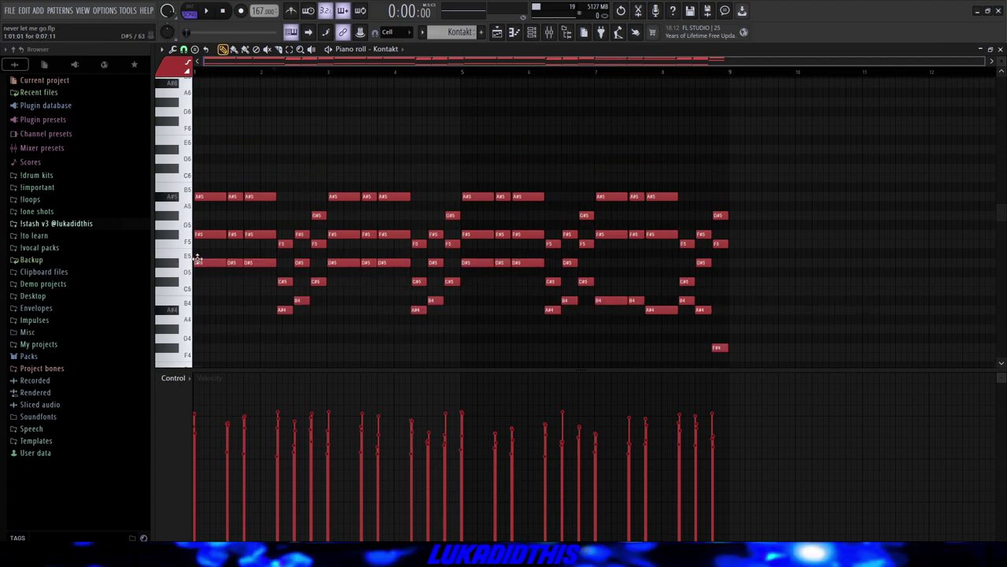
scroll(220, 255, "up", 3)
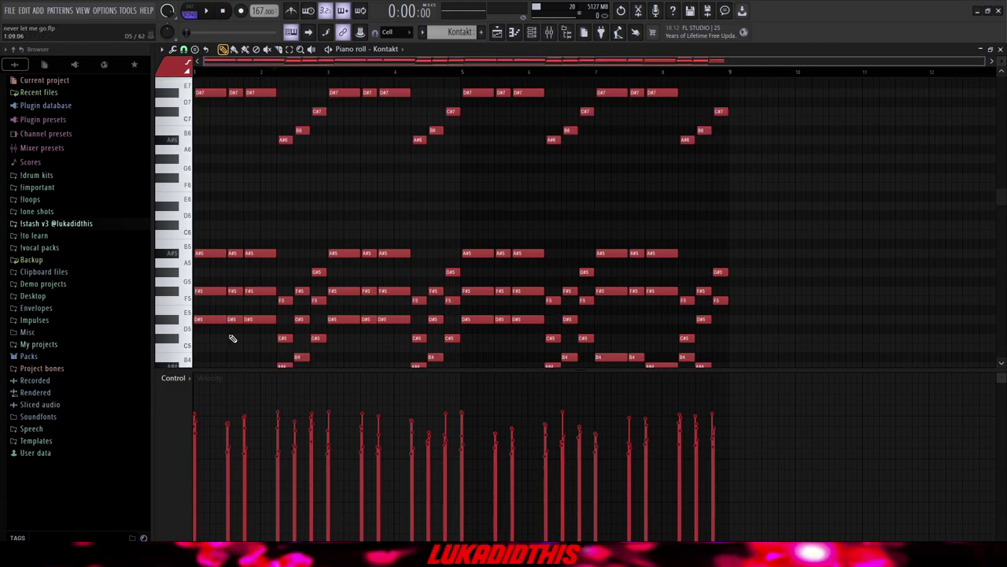
scroll(378, 216, "up", 1)
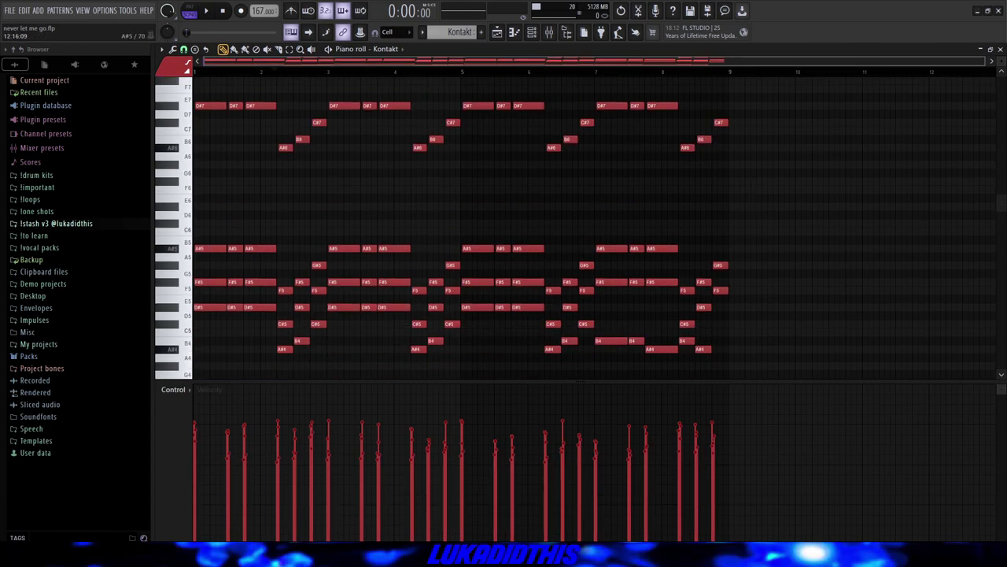
key("space")
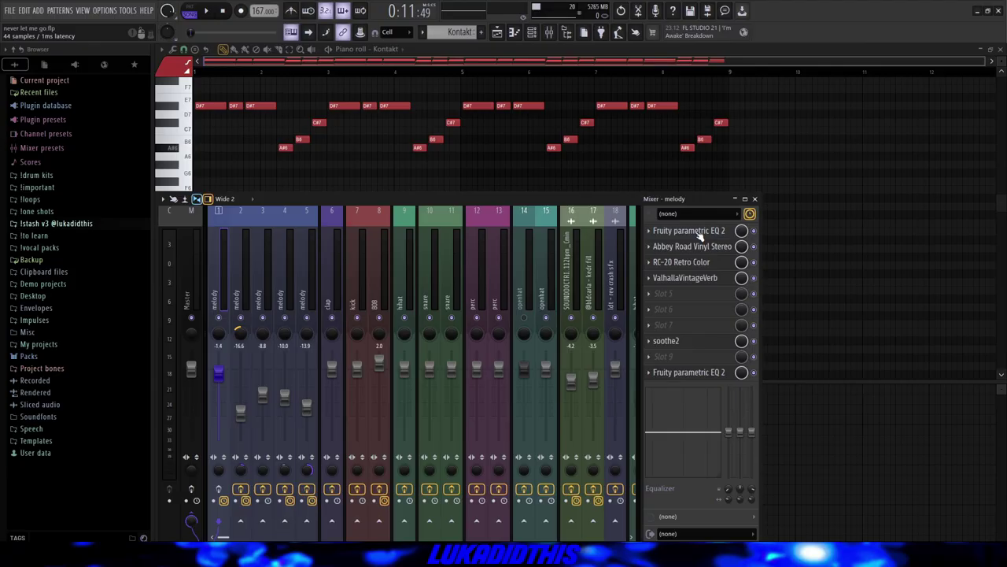
Step: Check the melody's Abbey Road Vinyl effect and lower EQ band 1's high-pass to about 210 Hz
left_click(697, 234)
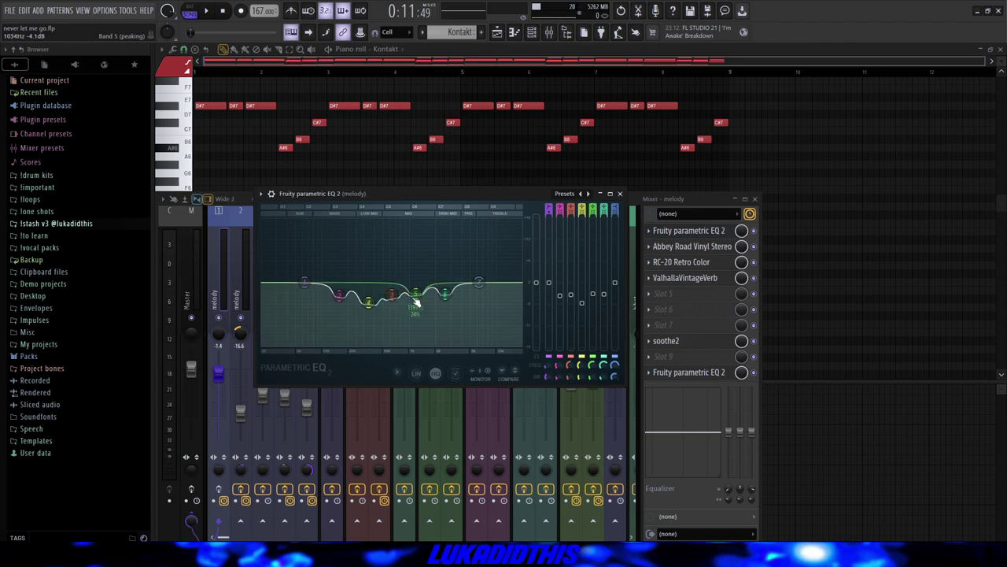
left_click(692, 247)
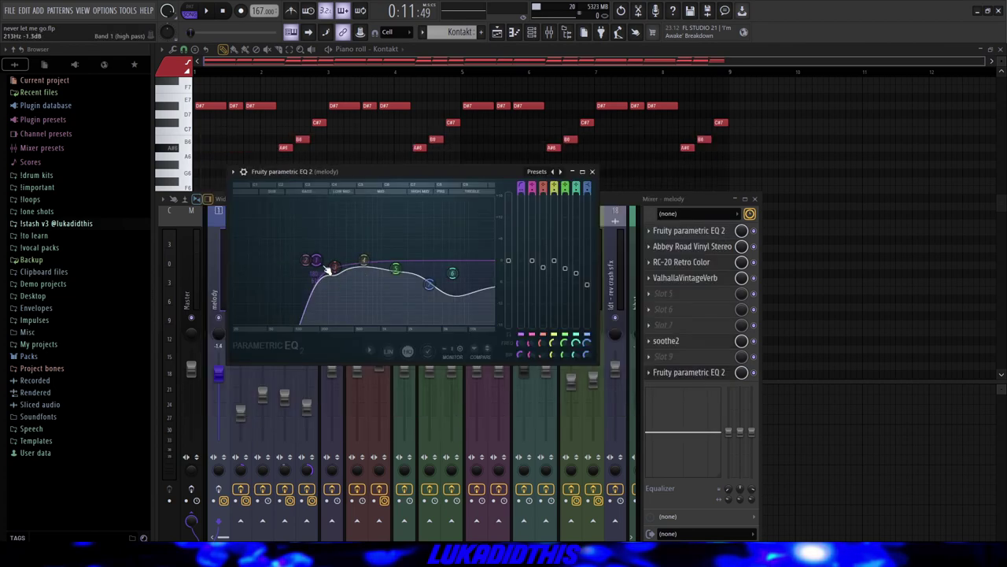
left_click_drag(327, 270, 327, 270)
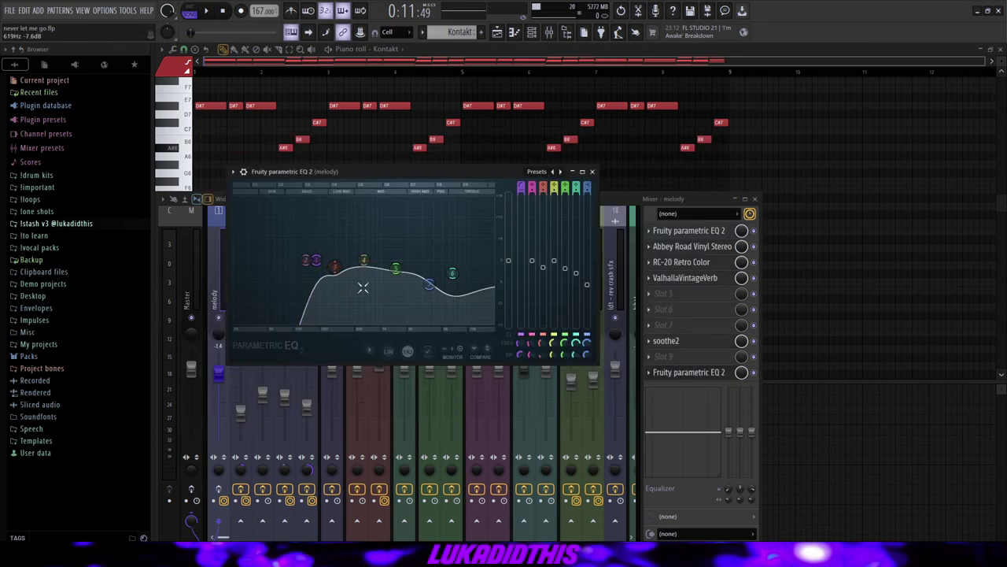
left_click(594, 172)
key("F5")
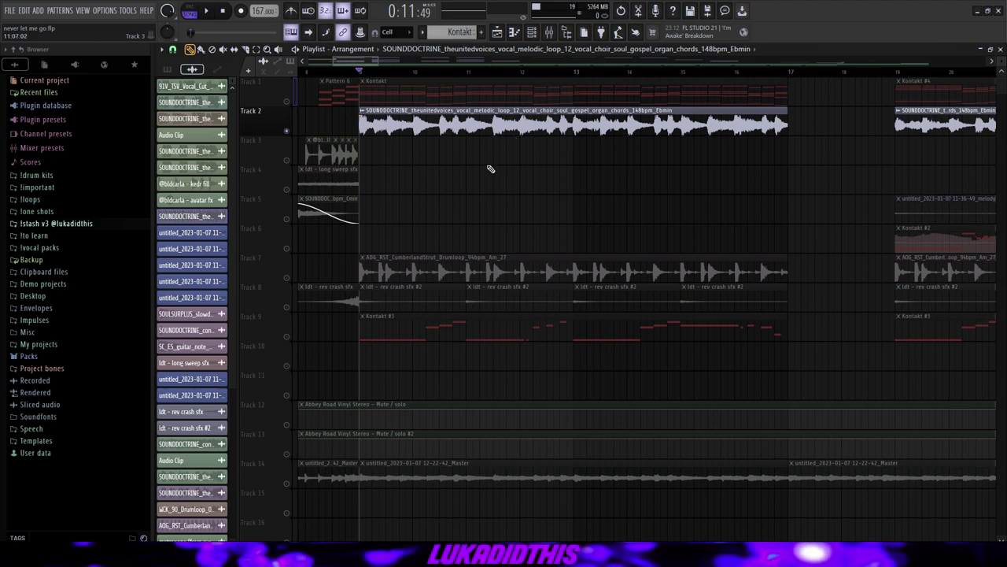
Step: Inspect the Track 2 gospel choir clip's stretch settings, then play the arrangement from bar 9
double_click(490, 124)
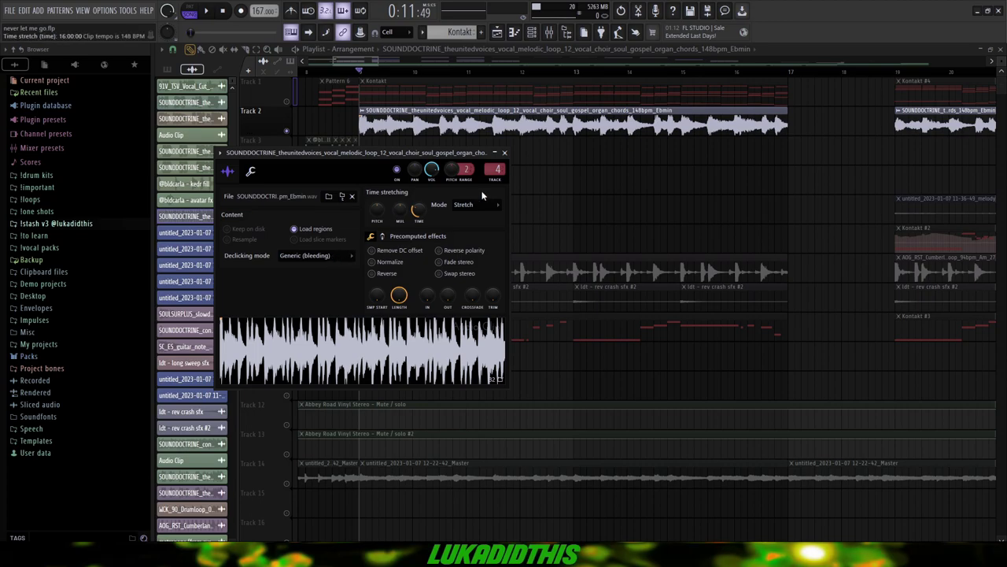
left_click(505, 152)
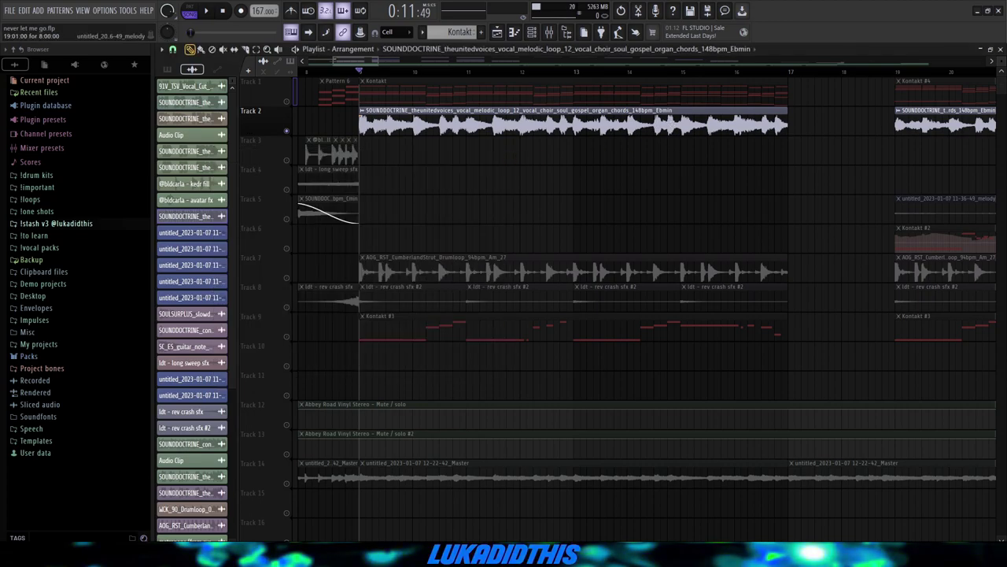
key("space")
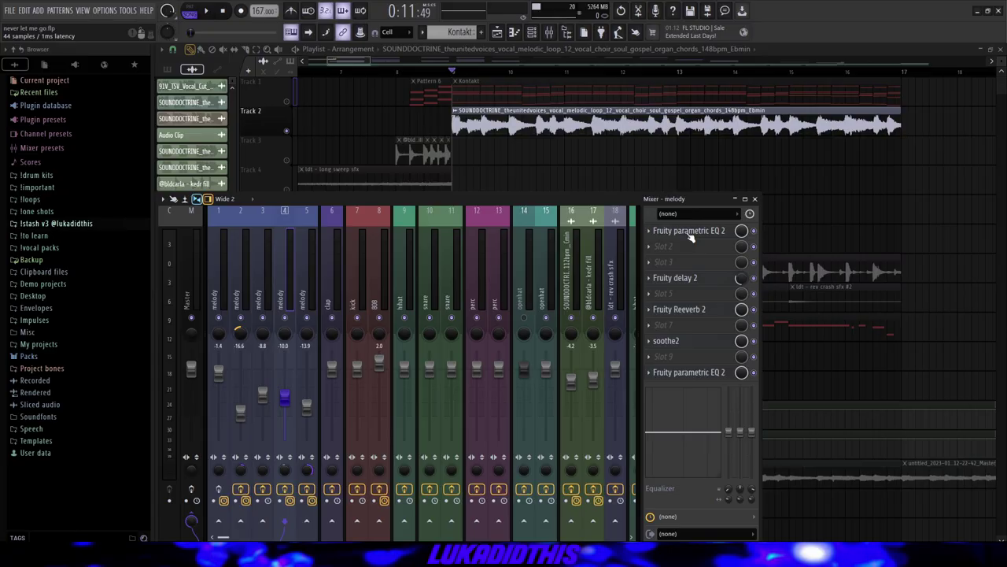
Step: Inspect the melody insert's parametric EQ, Fruity delay 2, Fruity Reeverb 2 and soothe2, then close them
left_click(689, 231)
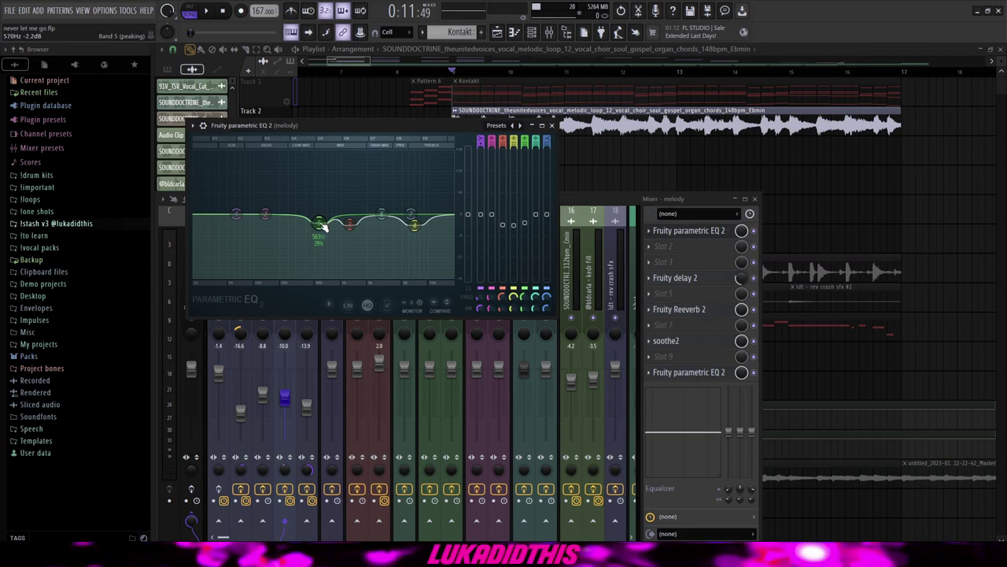
left_click(551, 125)
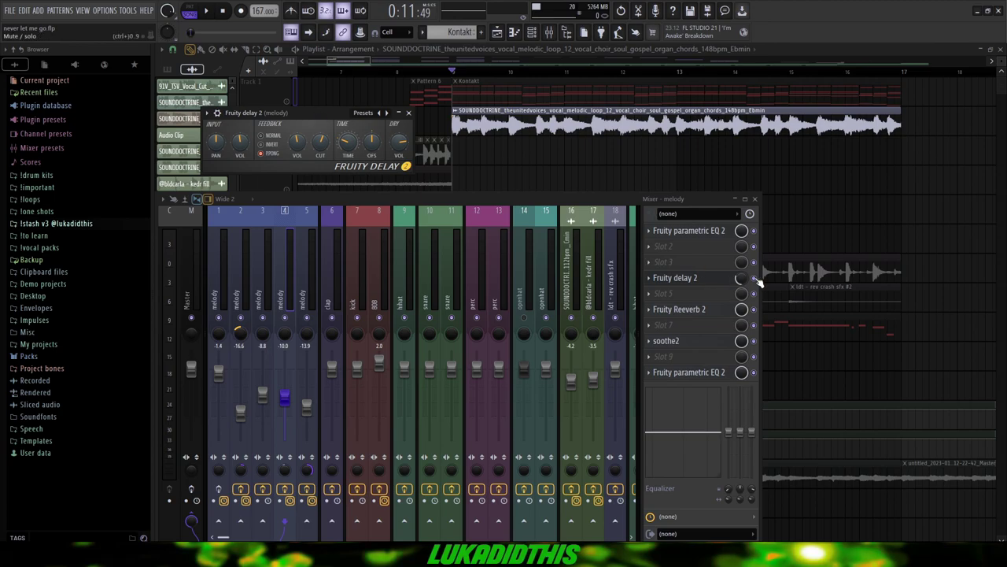
left_click(679, 310)
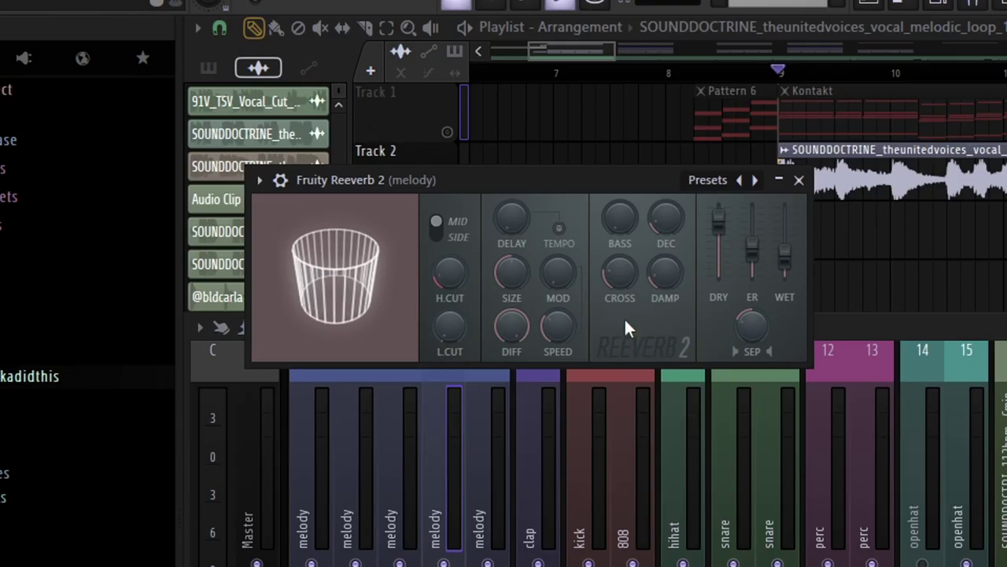
left_click(799, 179)
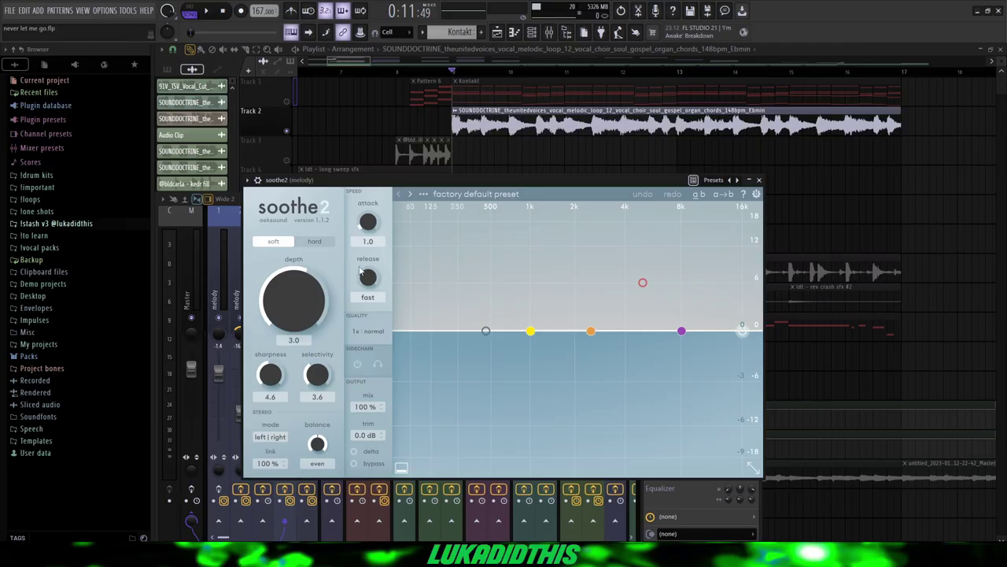
left_click(759, 180)
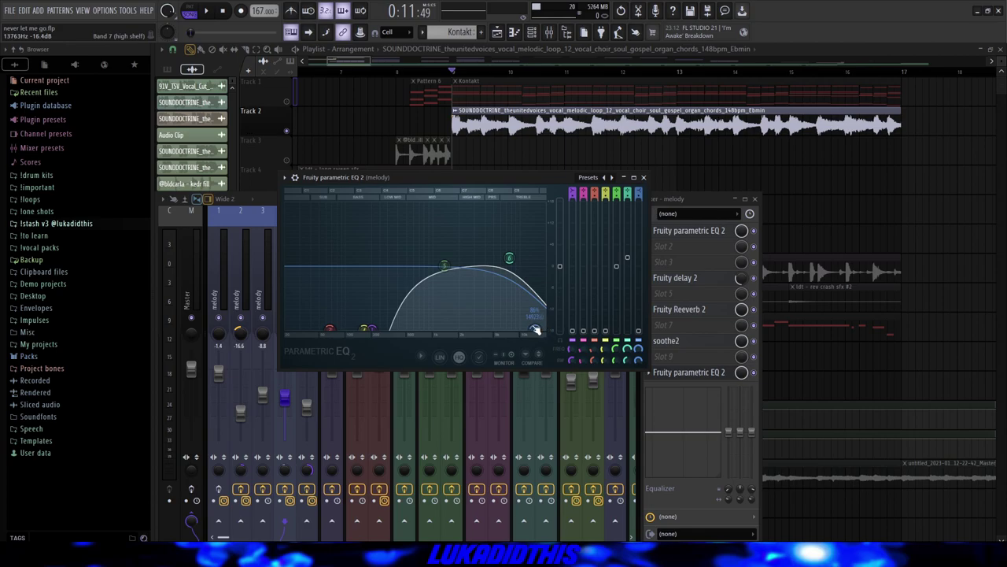
left_click(643, 177)
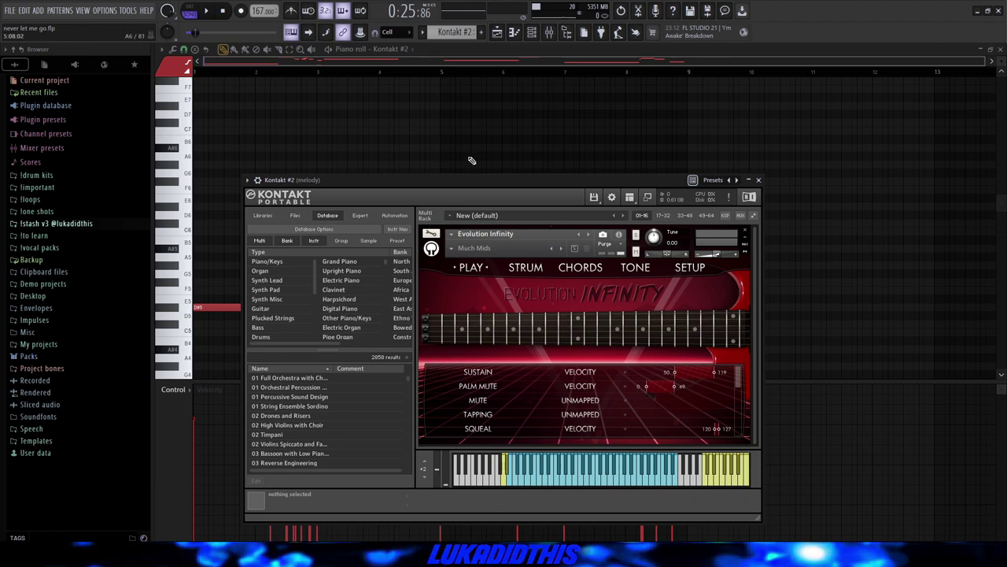
Step: Close the Evolution Infinity guitar window and scroll through its melody notes
key("Escape")
scroll(470, 158, "down", 2)
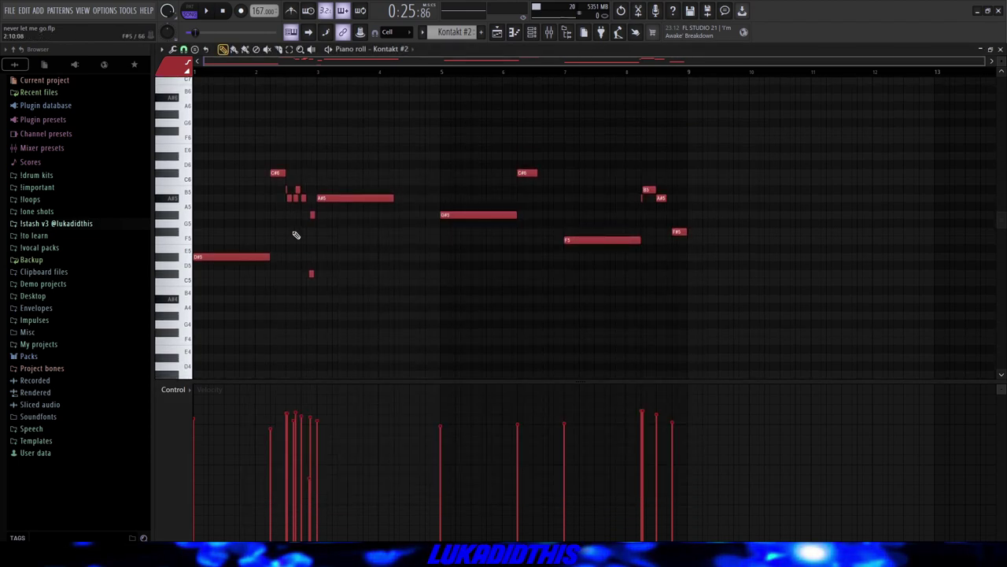
scroll(197, 263, "up", 2)
scroll(244, 256, "down", 1)
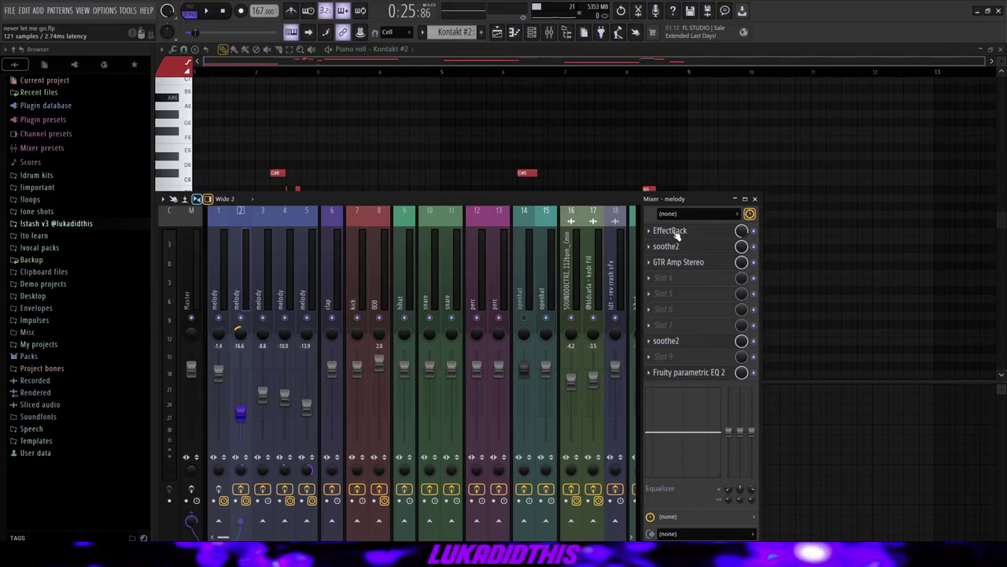
Step: Inspect the guitar insert's EchoBoy EffectRack, soothe2, GTR Amp Stereo and Parametric EQ 2, closing each
left_click(676, 234)
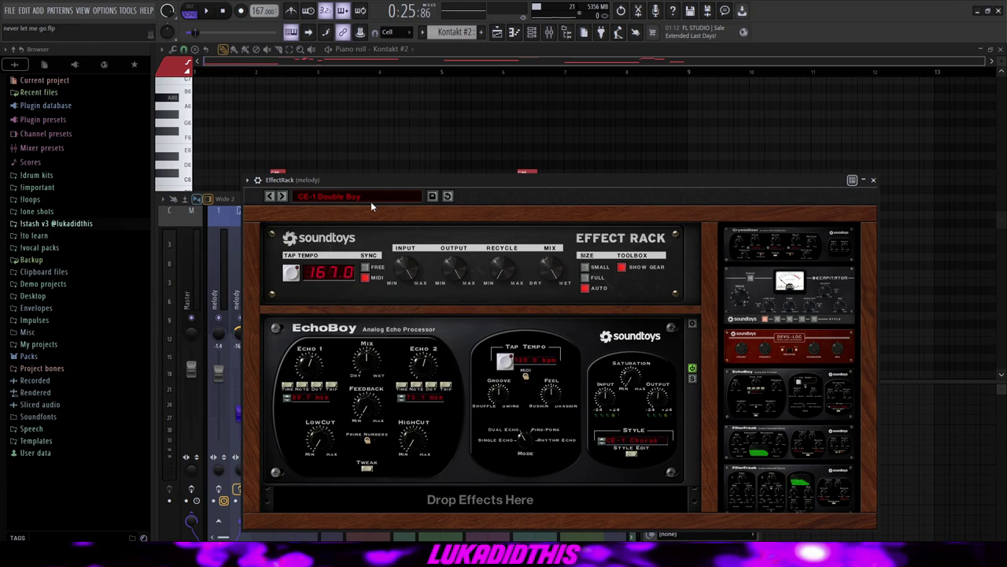
left_click(873, 179)
left_click(666, 246)
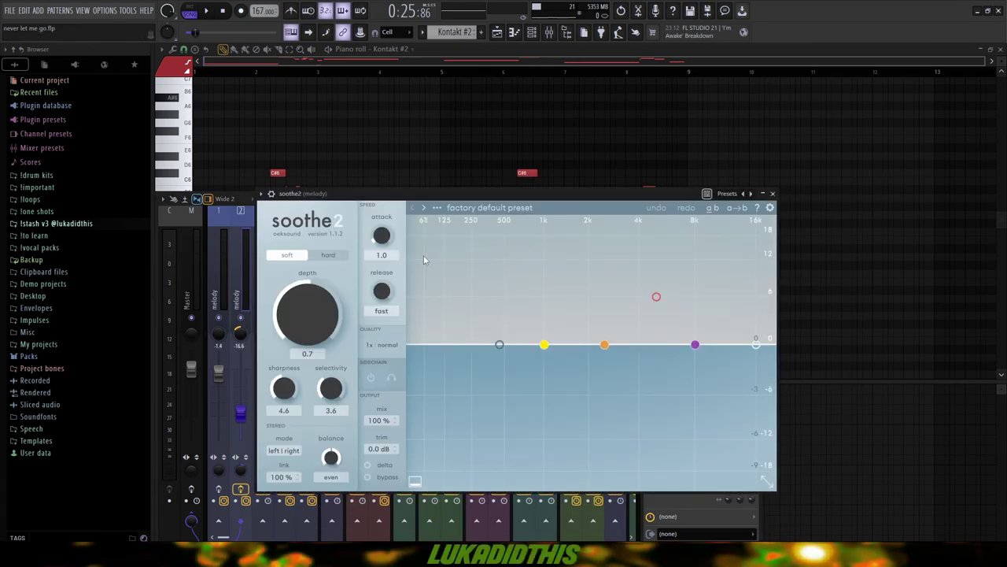
left_click(772, 193)
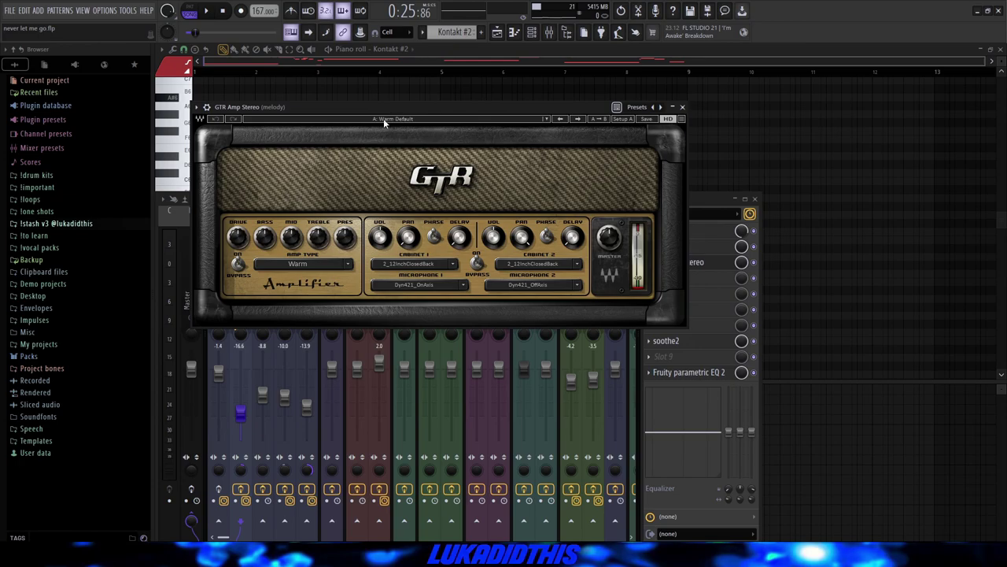
left_click(682, 106)
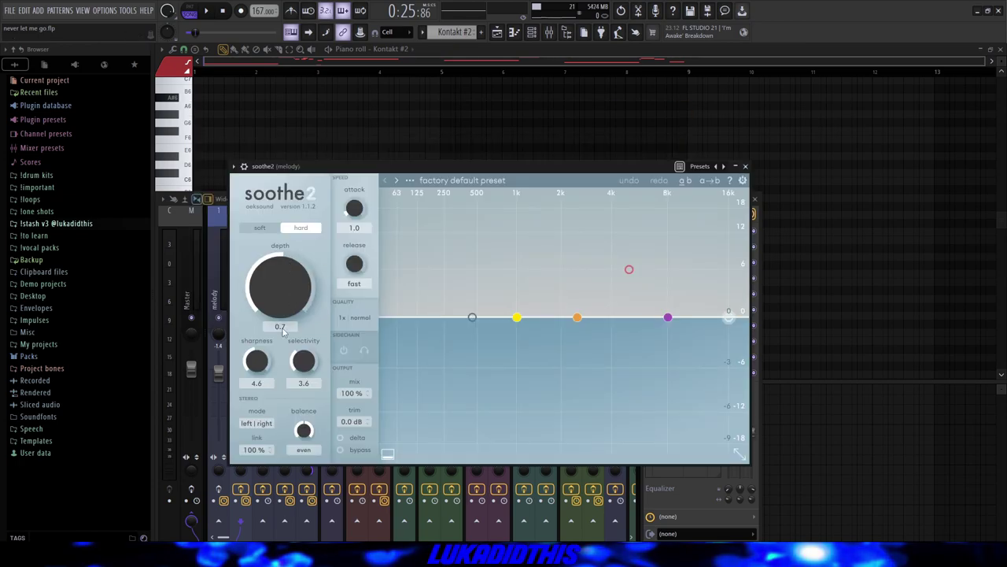
key("Escape")
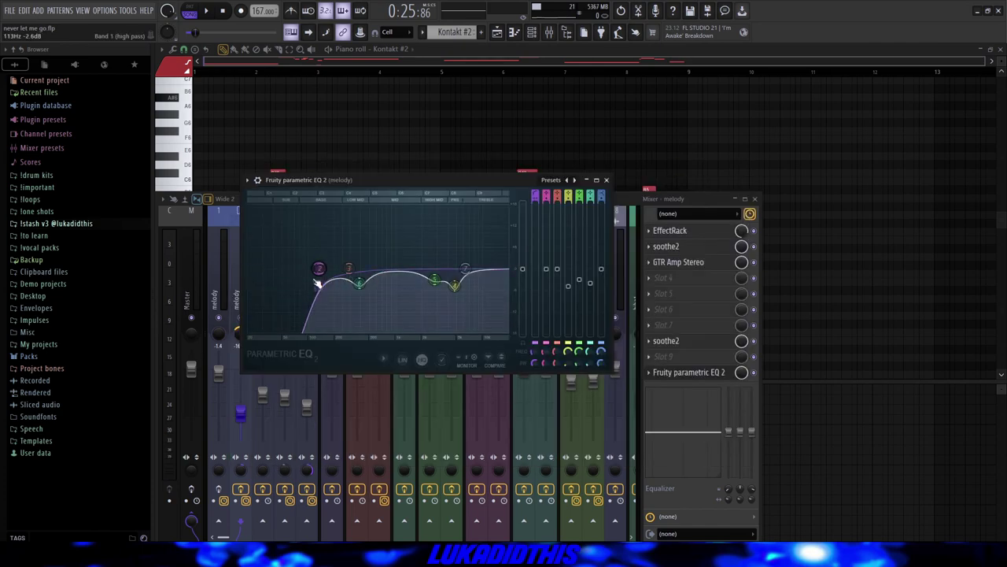
key("Escape")
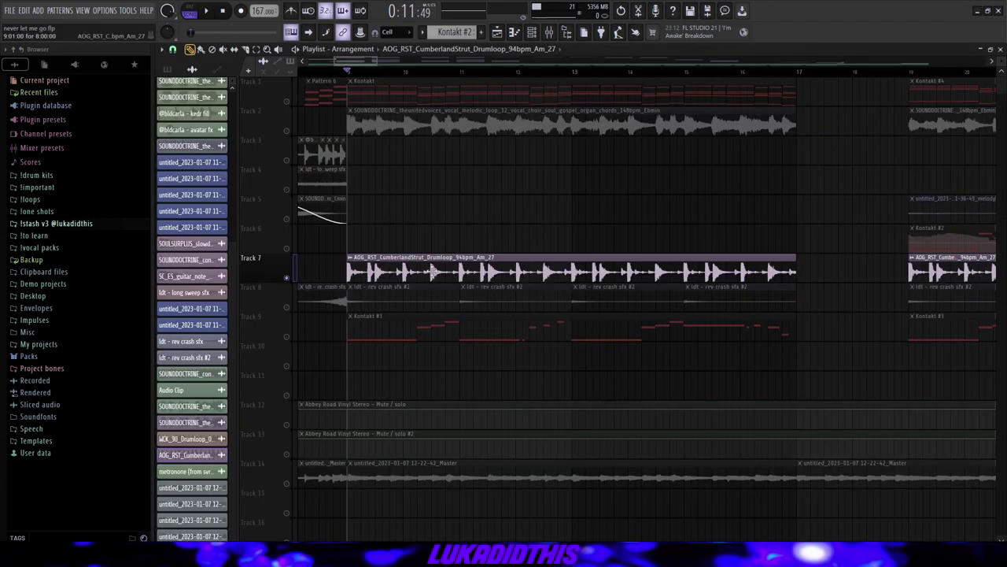
Step: View the Track 7 CumberlandStrut drum loop clip's settings, then close them
double_click(400, 271)
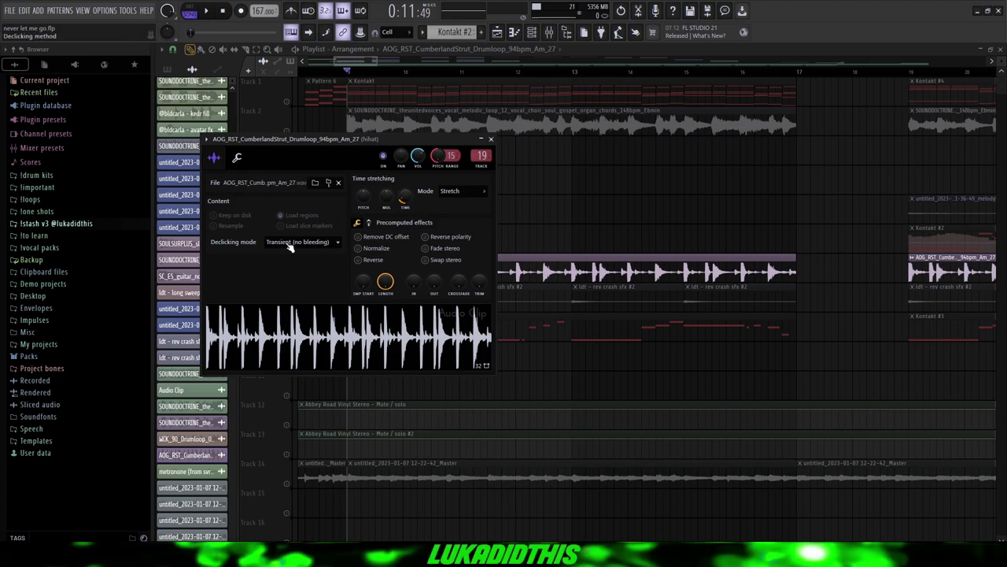
key("Escape")
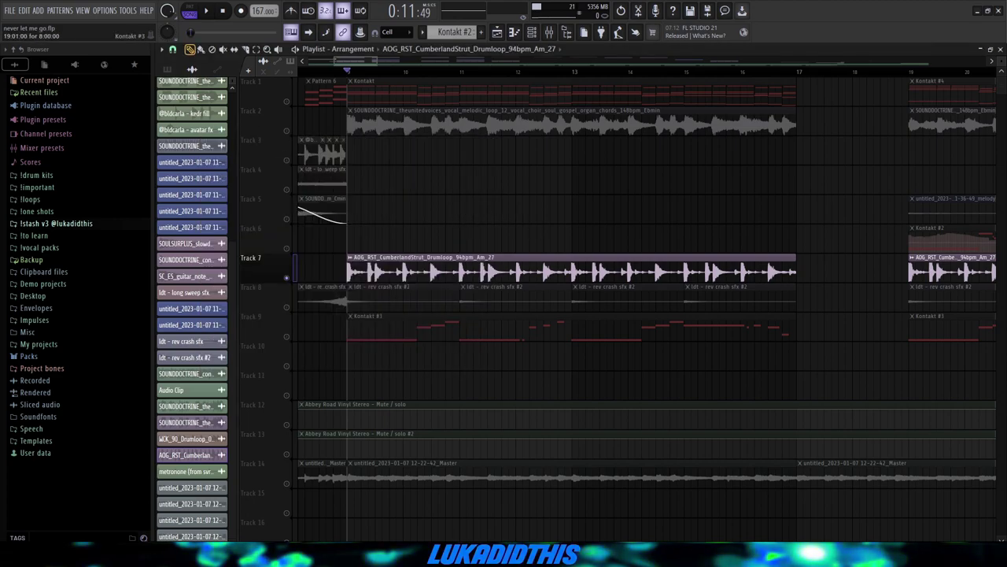
Step: Play the arrangement and bring up the hihat insert's Fruity parametric EQ 2
key("space")
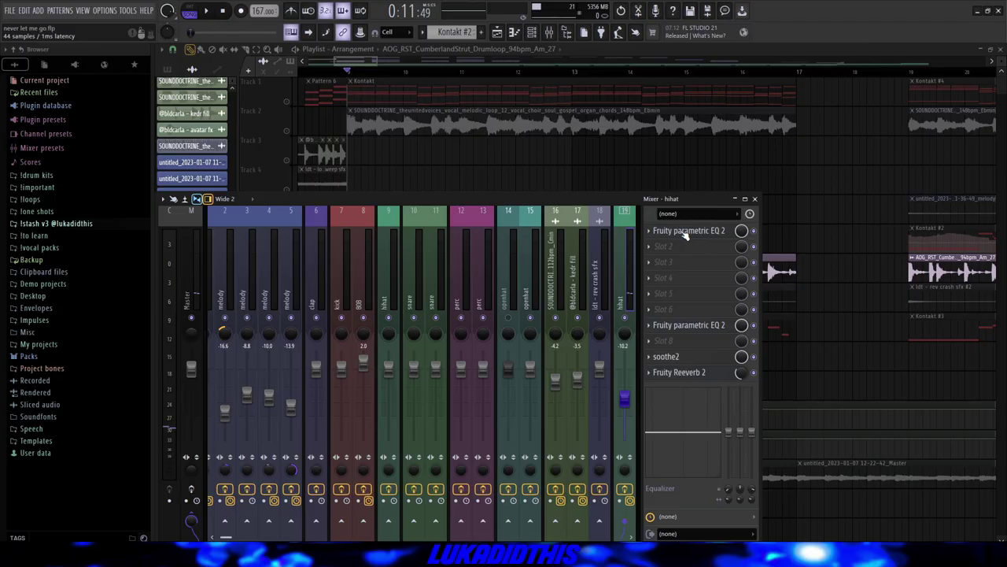
left_click(684, 236)
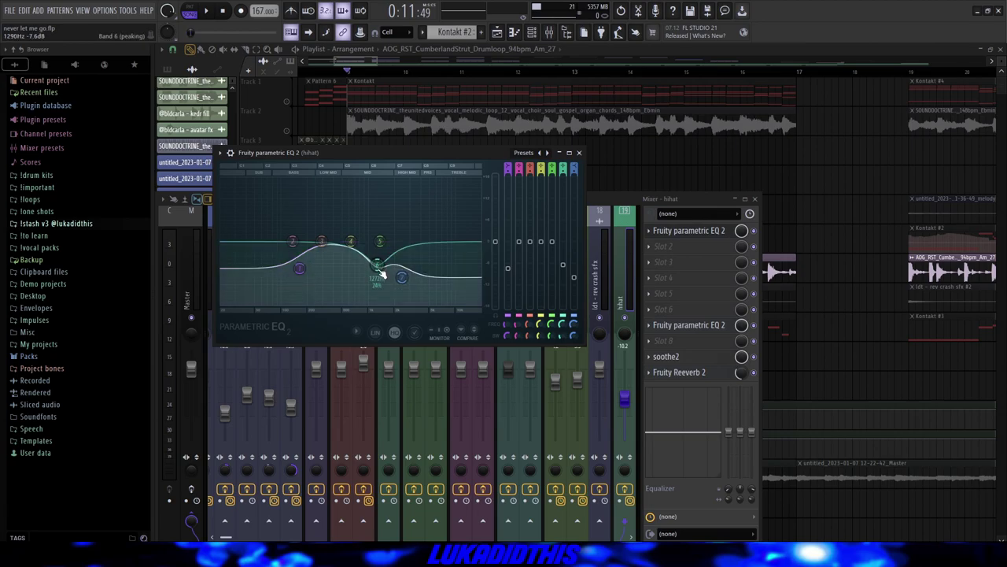
Step: Solo a hihat EQ band, set soothe2 to hard mode, then view the reversed crash clip's settings
right_click(391, 273)
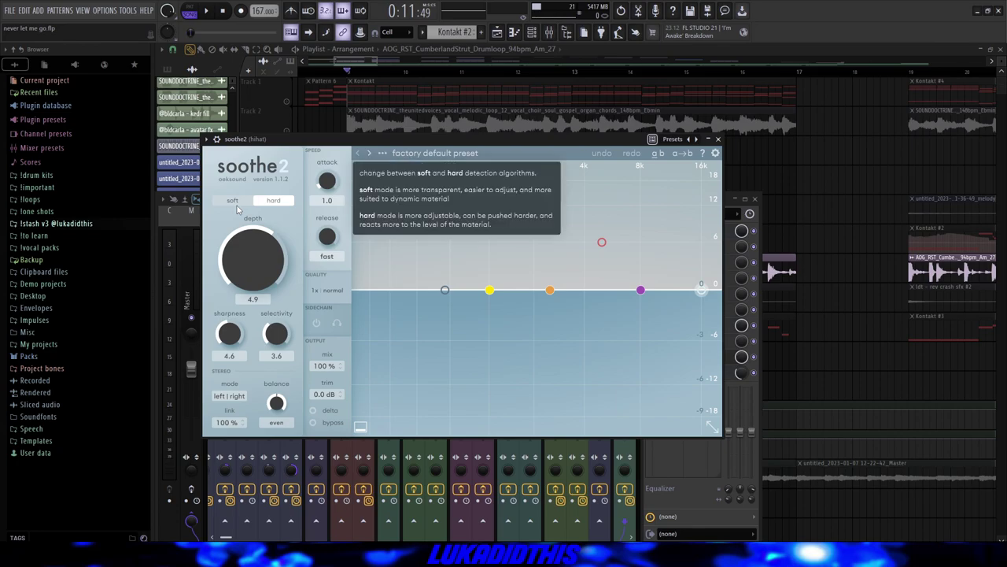
left_click(272, 203)
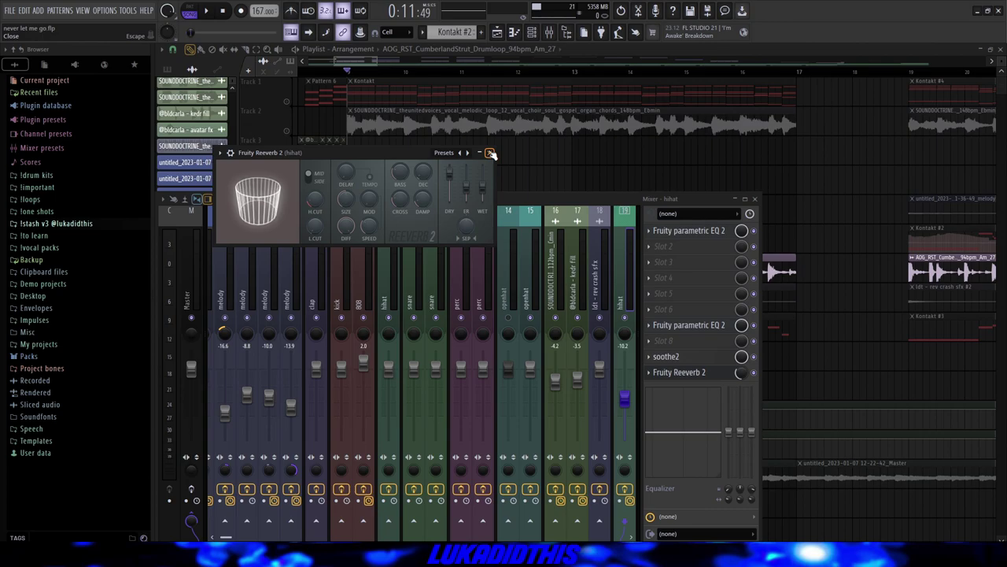
left_click(490, 154)
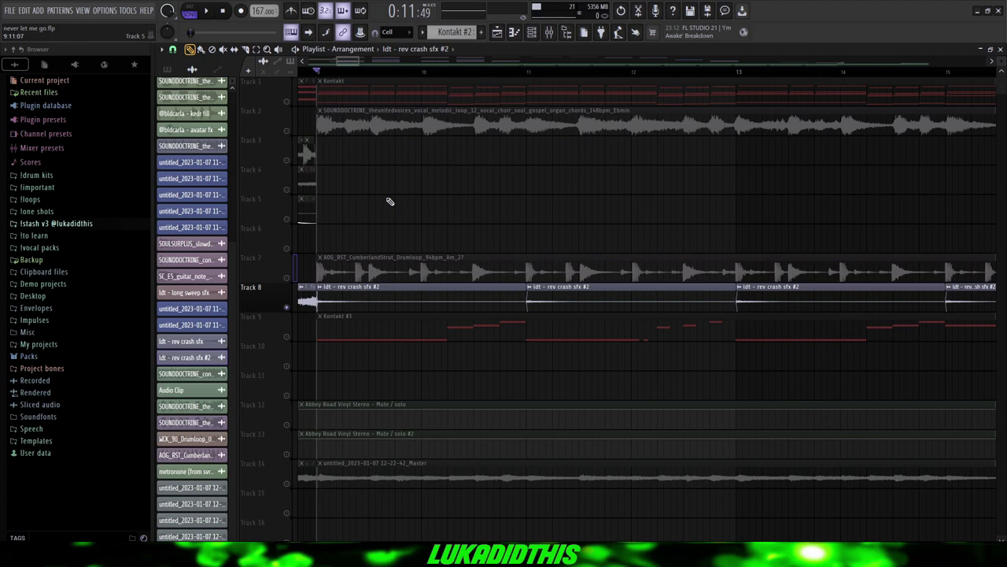
double_click(383, 298)
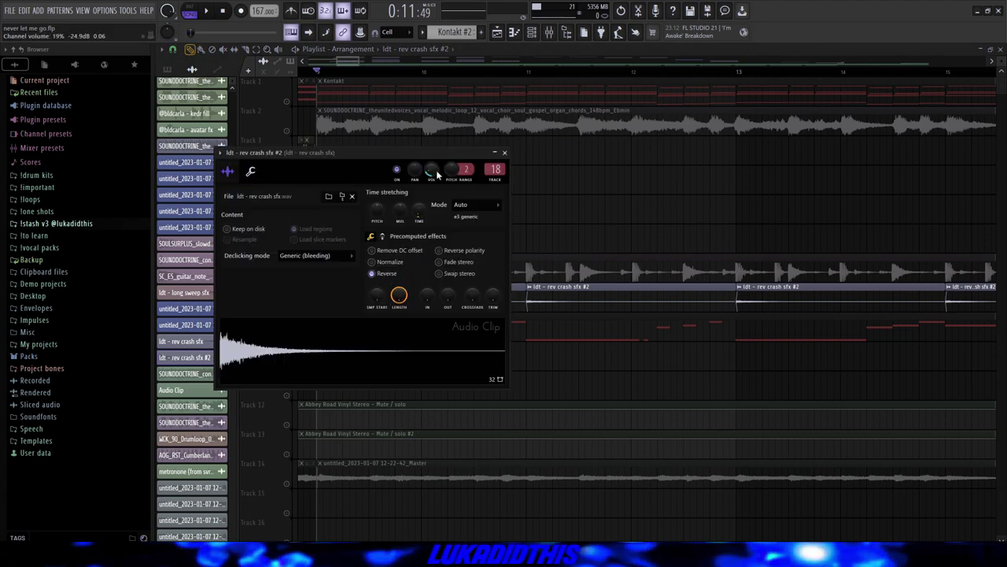
Step: Close the reversed crash clip's settings and play the arrangement
left_click(504, 153)
key("space")
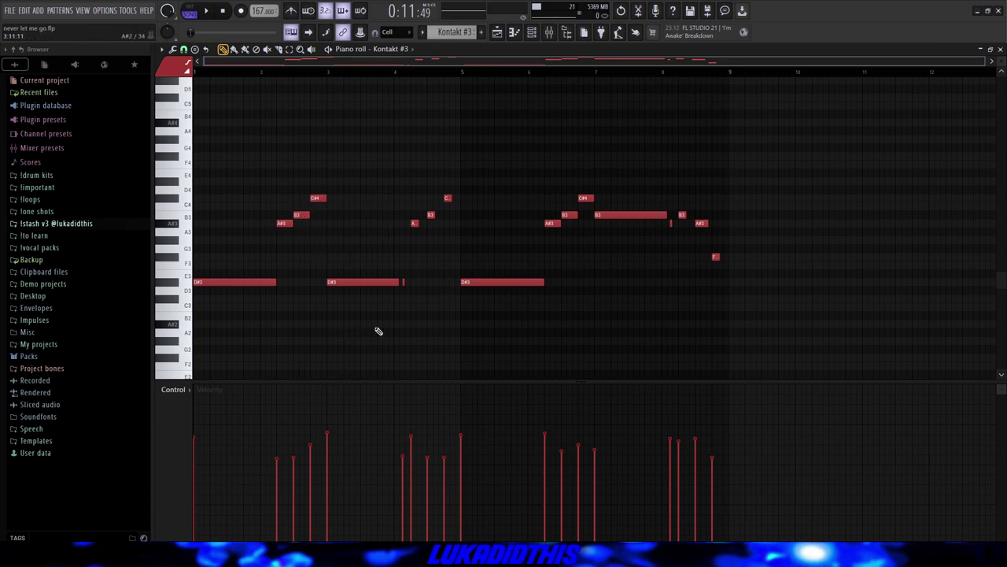
Step: Scroll and zoom the piano roll to view the Kontakt #3 bass notes
scroll(408, 295, "up", 3)
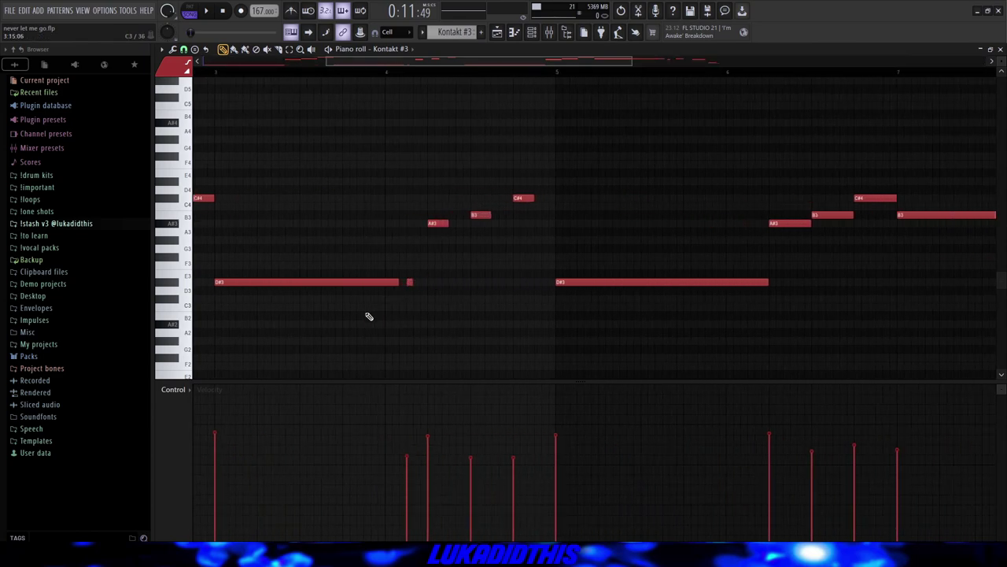
scroll(511, 268, "right", 5)
scroll(419, 255, "down", 3)
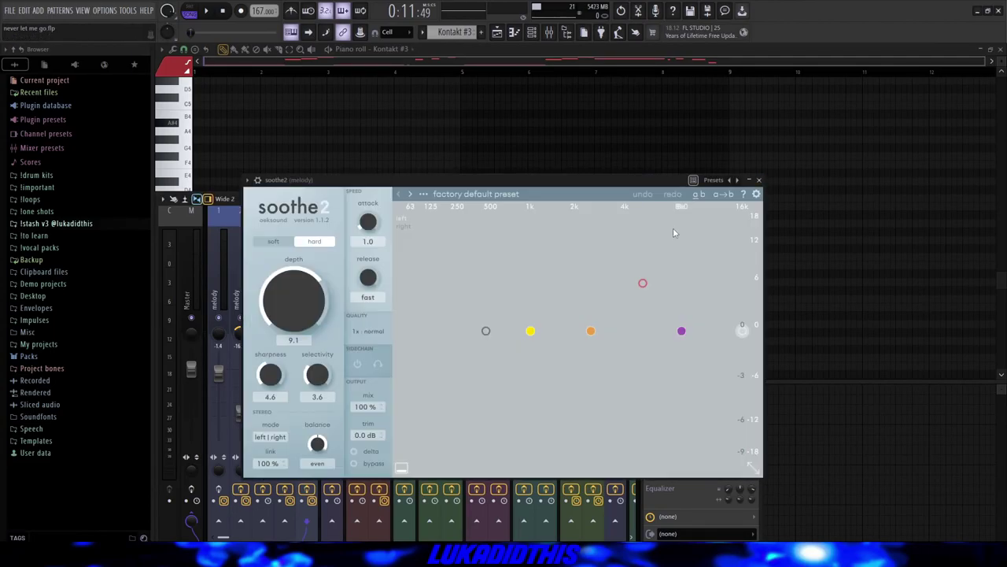
Step: Check the melody insert's RCompressor Stereo and parametric EQ, then open the choir loop's clip settings
left_click(759, 180)
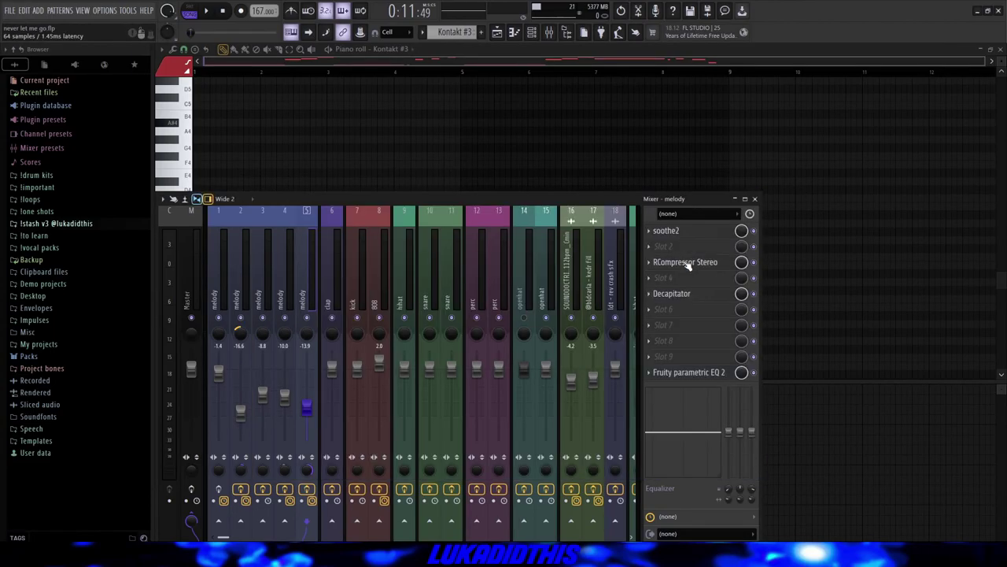
left_click(685, 263)
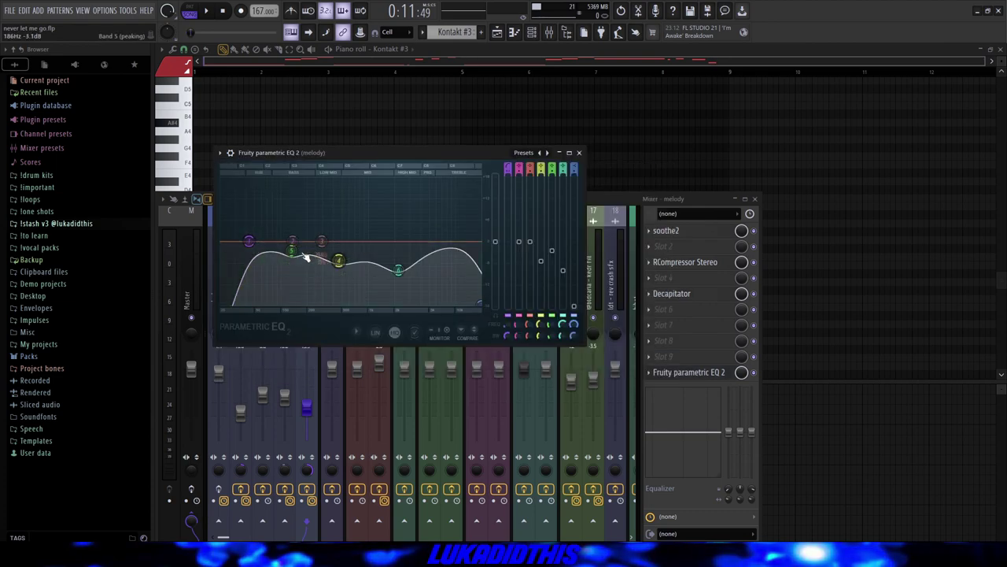
key("Escape")
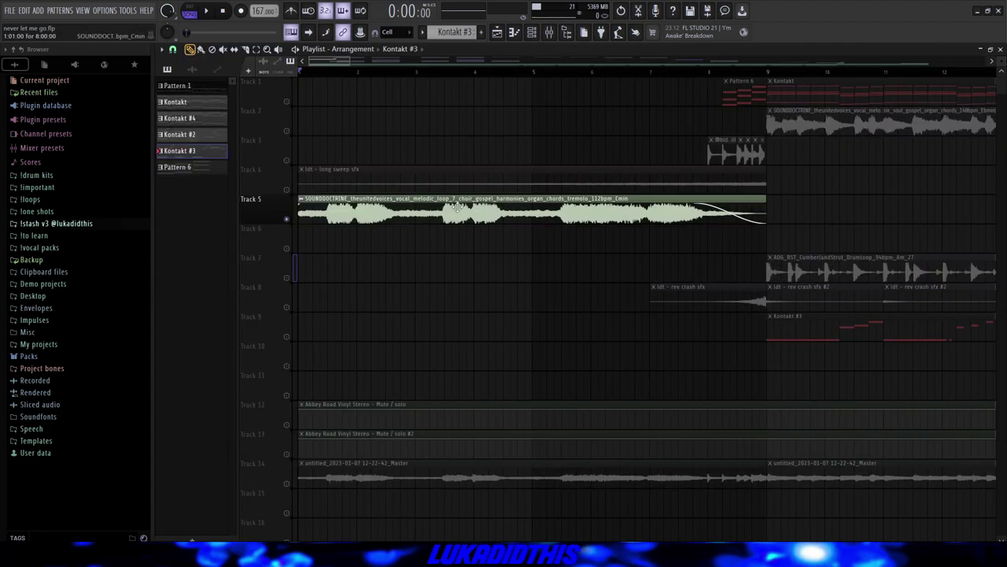
double_click(457, 207)
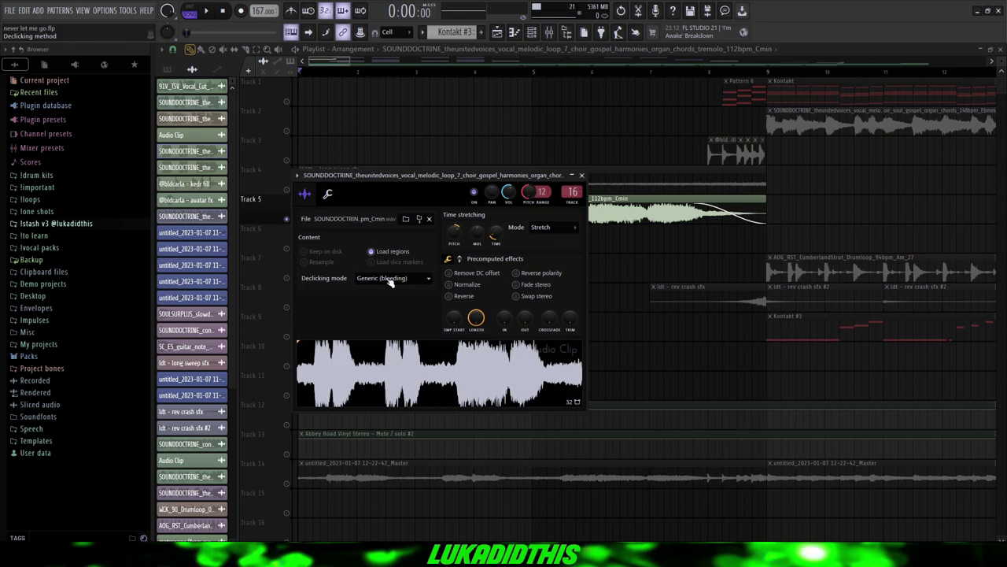
Step: Close the choir clip settings, view Pattern 6's A#4–G#5 chord, and return to the Playlist
key("Escape")
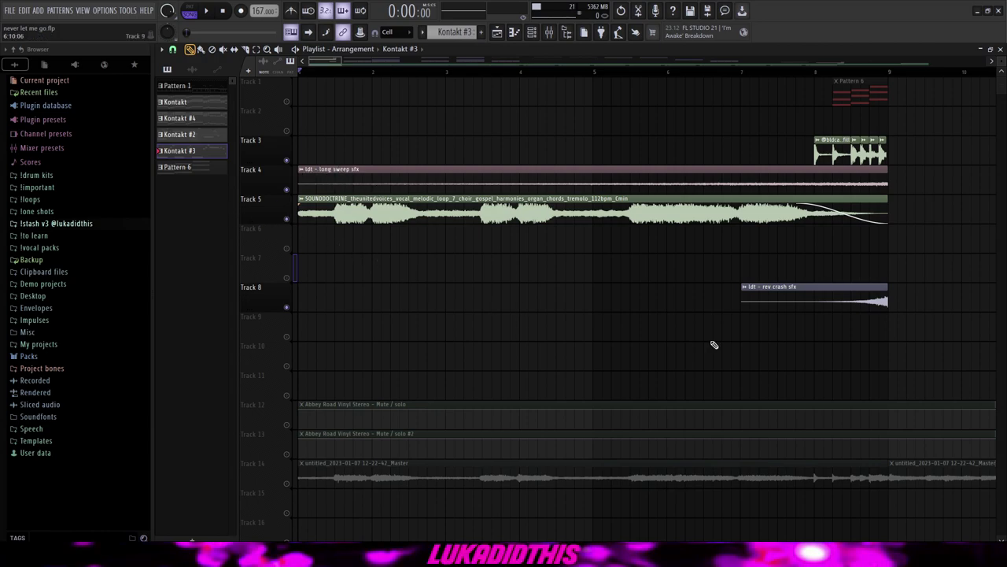
scroll(808, 290, "up", 4)
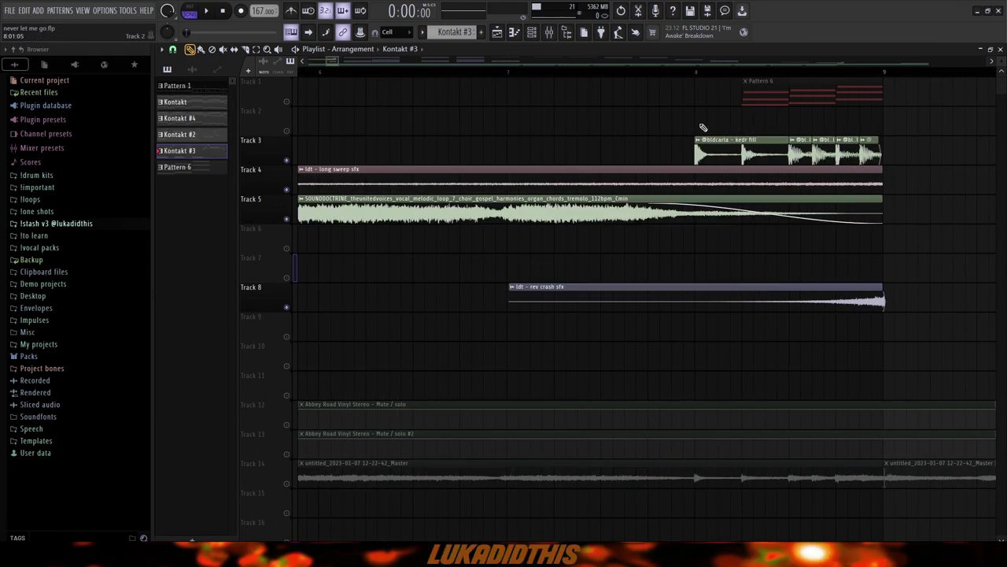
double_click(810, 93)
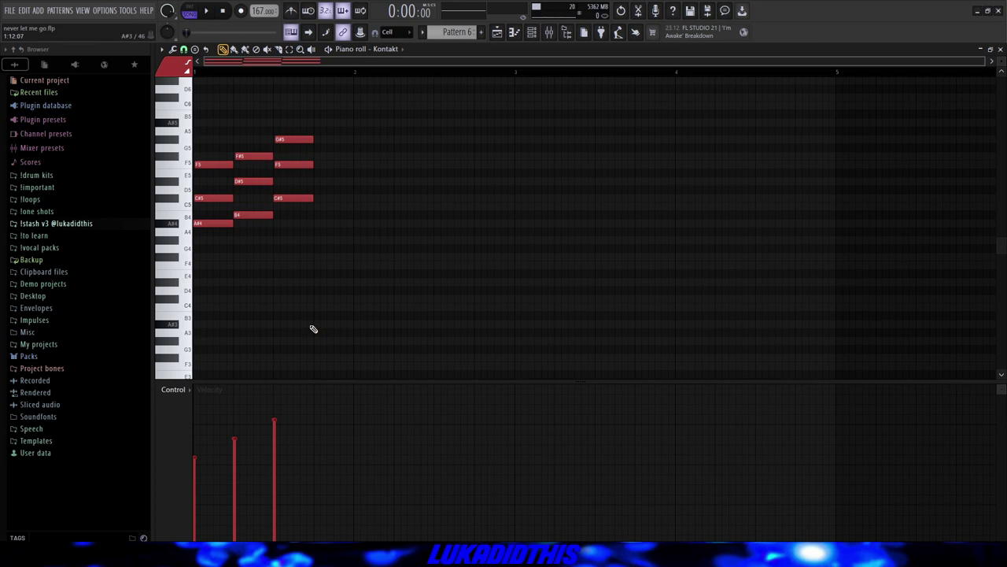
key("F5")
scroll(266, 225, "up", 2)
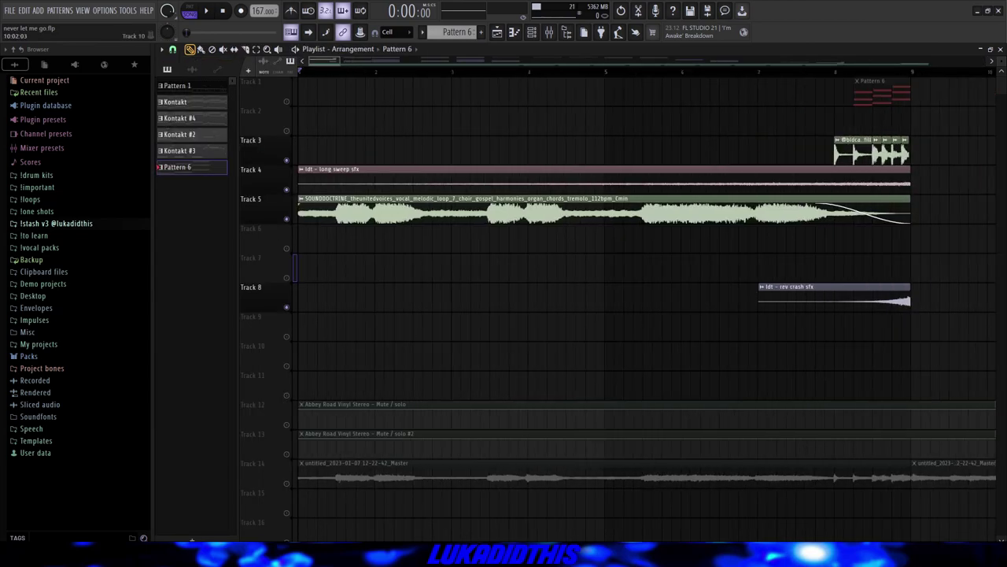
Step: Play the song from the beginning
key("space")
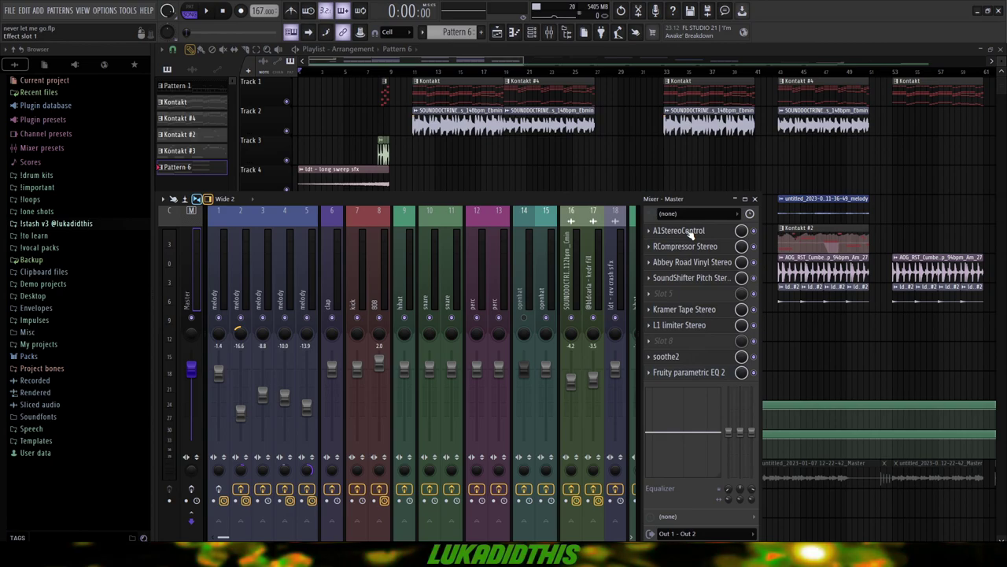
Step: Inspect the Master's A1StereoControl and the Abbey Road Vinyl wow and flutter rate and depth
left_click(678, 231)
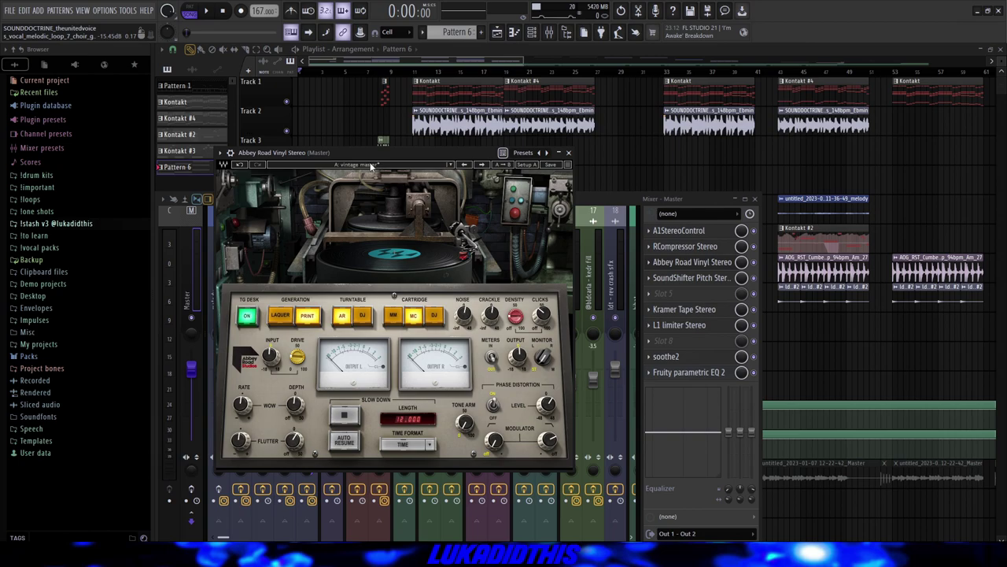
mouse_move(465, 316)
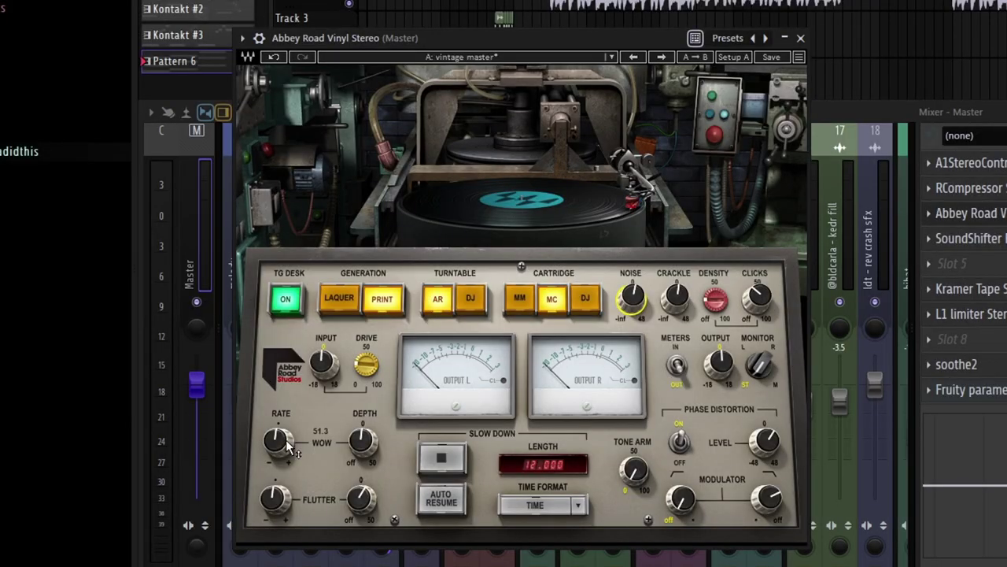
left_click(280, 442)
left_click(363, 445)
left_click(272, 497)
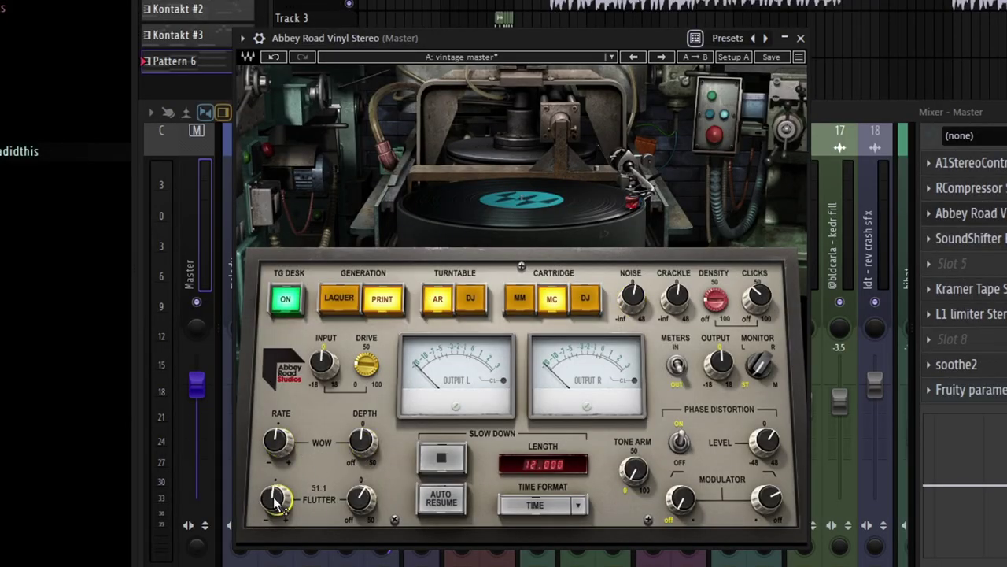
left_click(361, 497)
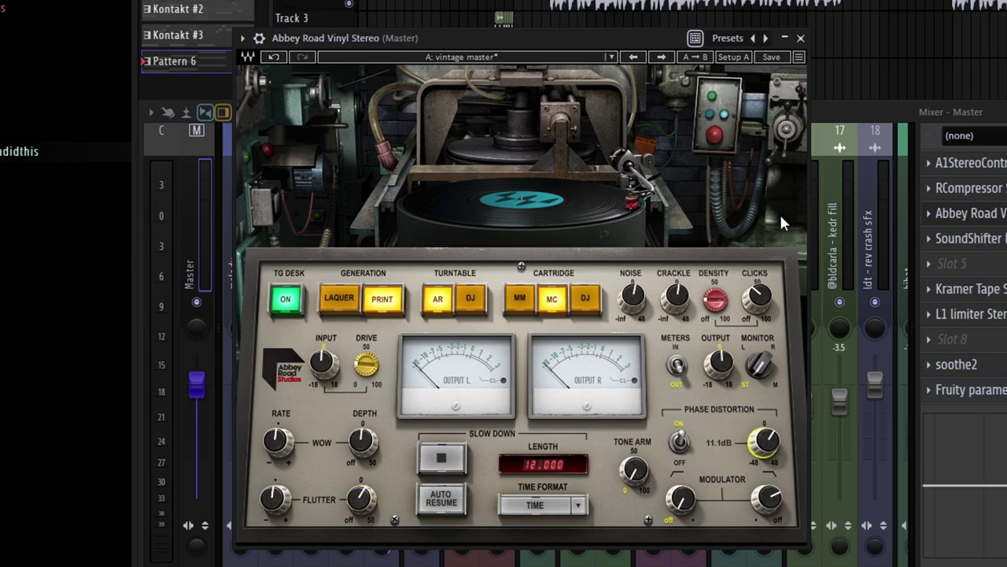
left_click(800, 38)
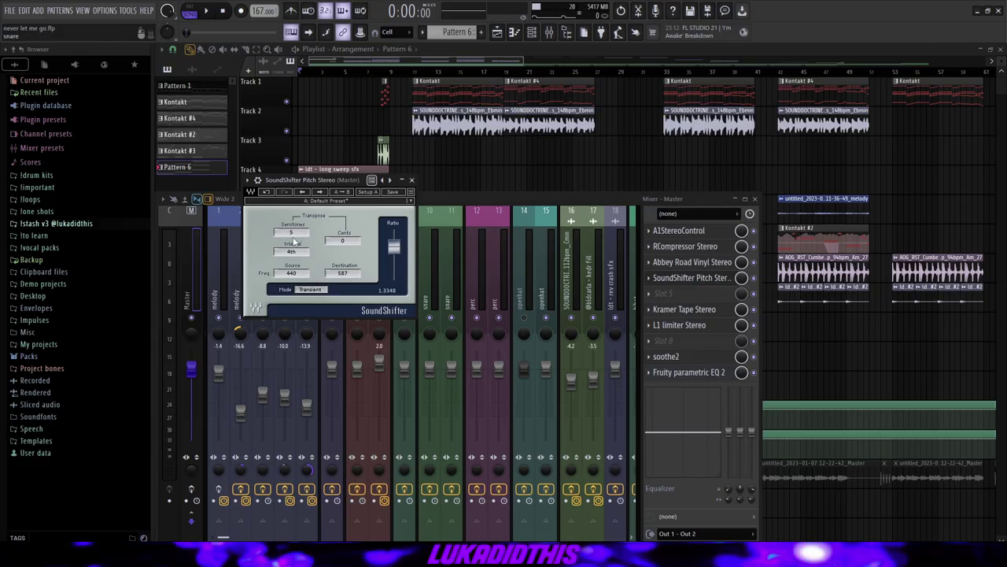
Step: Open the Master's Kramer Tape Stereo, L1 limiter Stereo and soothe2 effects in turn
left_click(685, 309)
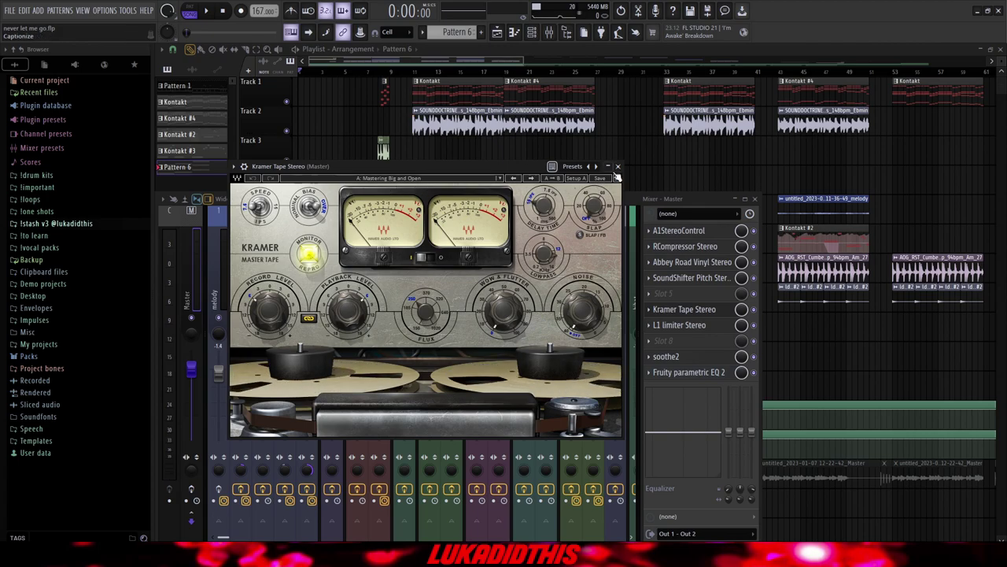
left_click(679, 324)
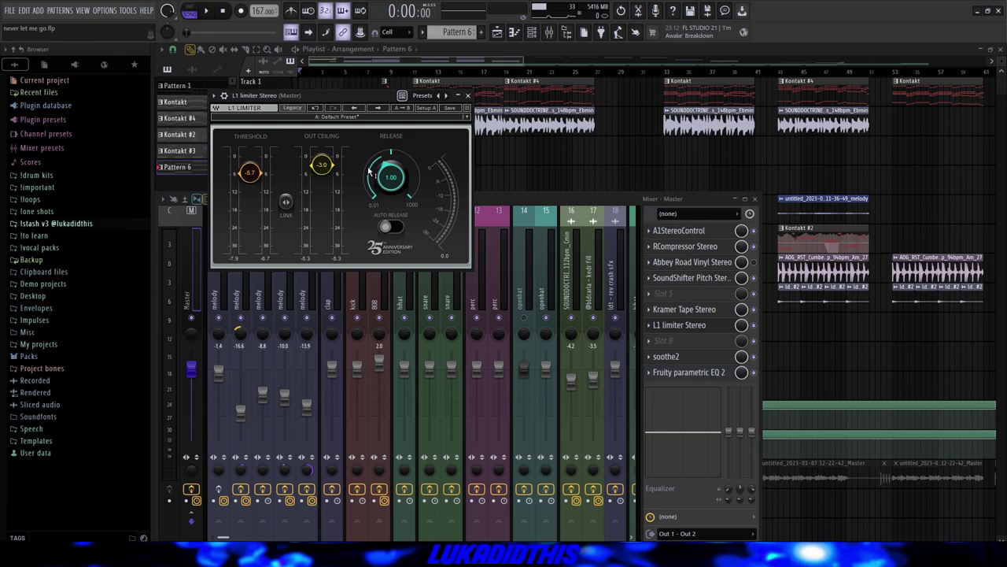
left_click(666, 356)
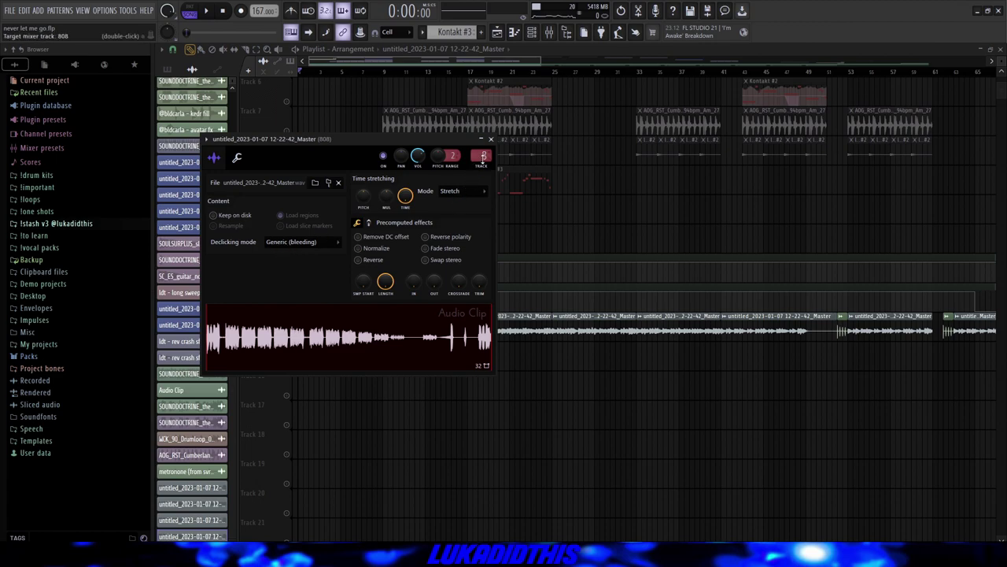
Step: Jump to the 808 mixer insert and open its soothe2 and Fruity parametric EQ 2
double_click(483, 154)
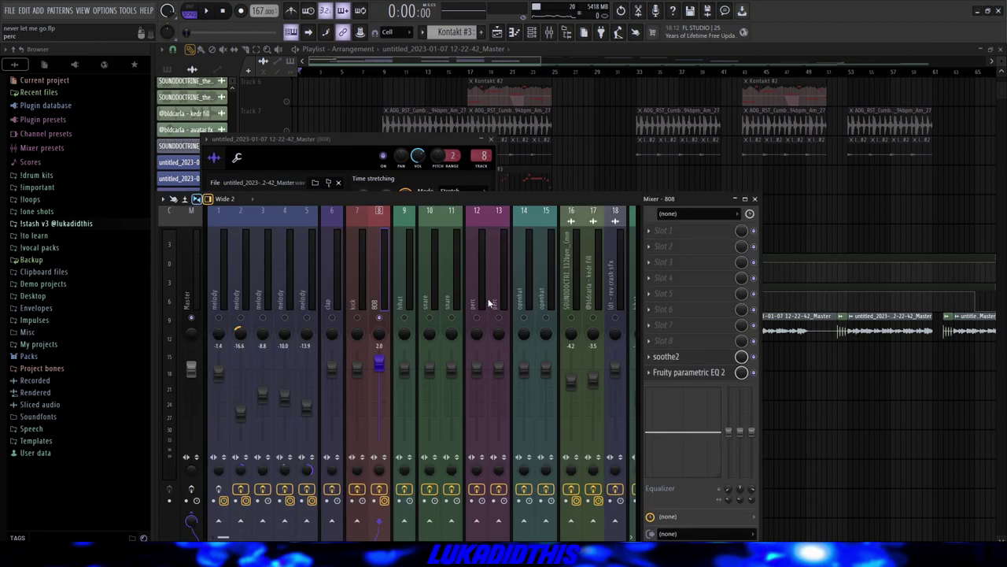
left_click(683, 358)
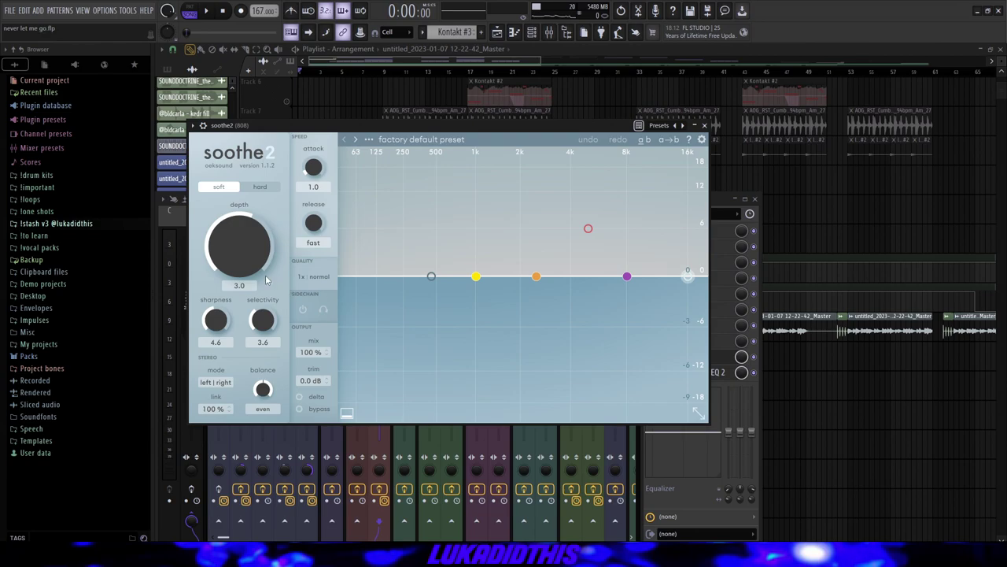
left_click(708, 374)
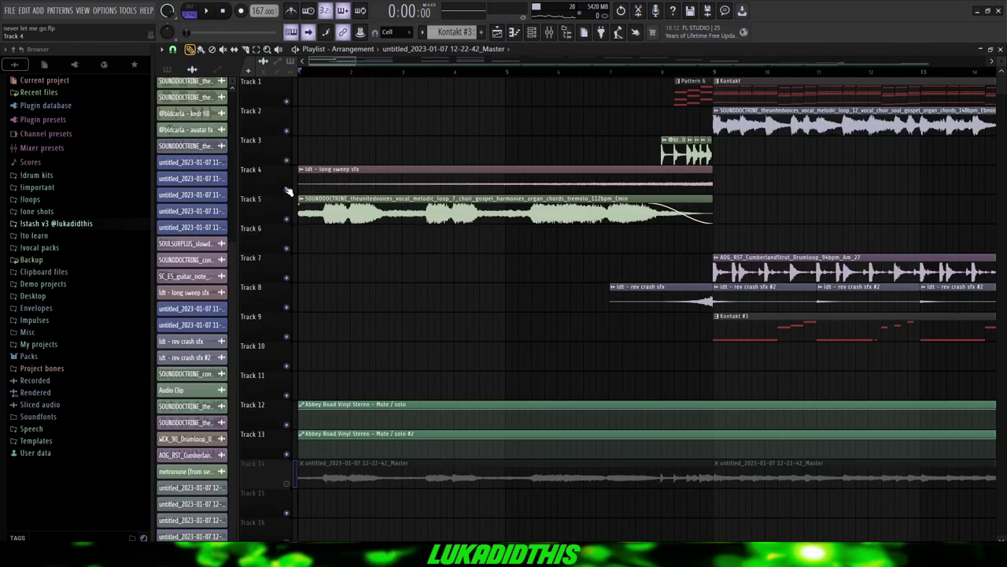
Step: Start arrangement playback and let it run past the intro toward bar 33
key("space")
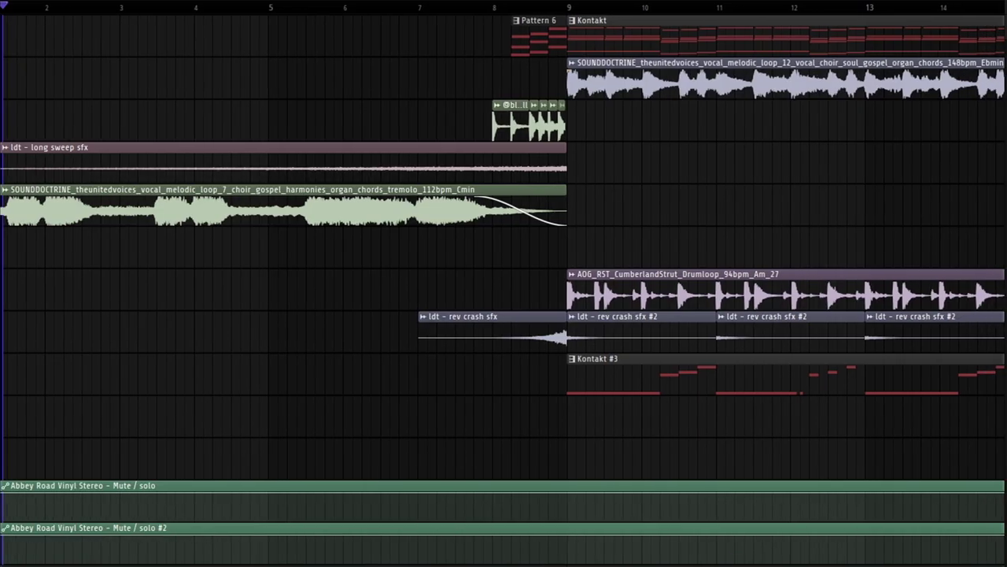